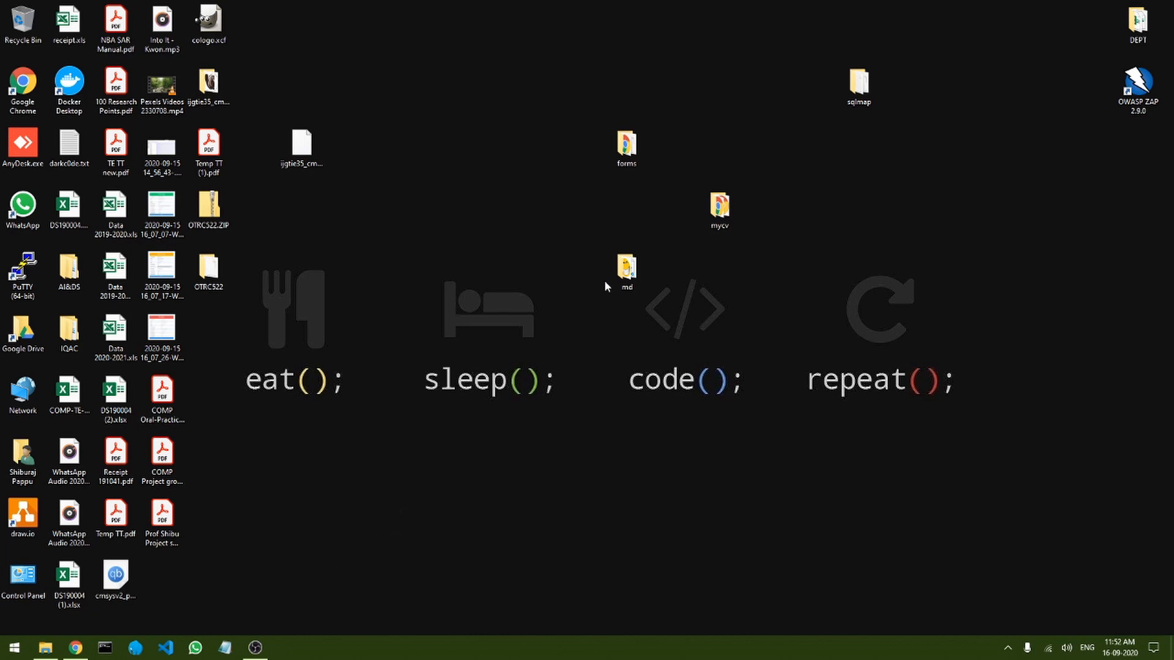
Open the mycv folder on the desktop and view its index.html in the browser.
left_click_drag(625, 272, 717, 217)
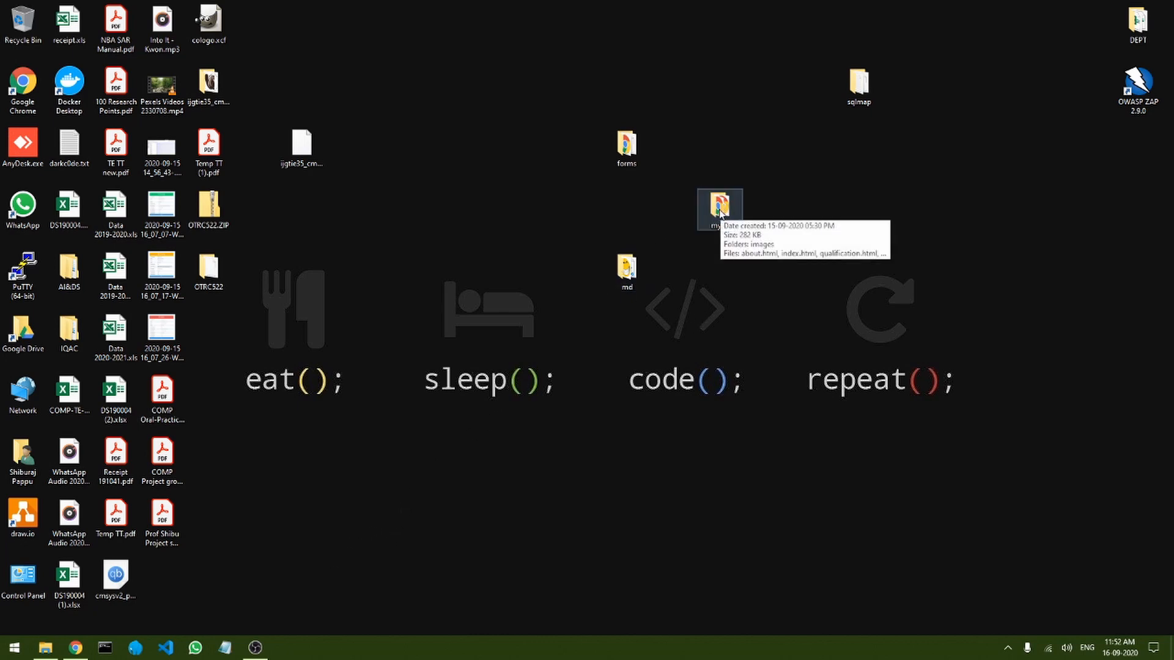
double_click(720, 207)
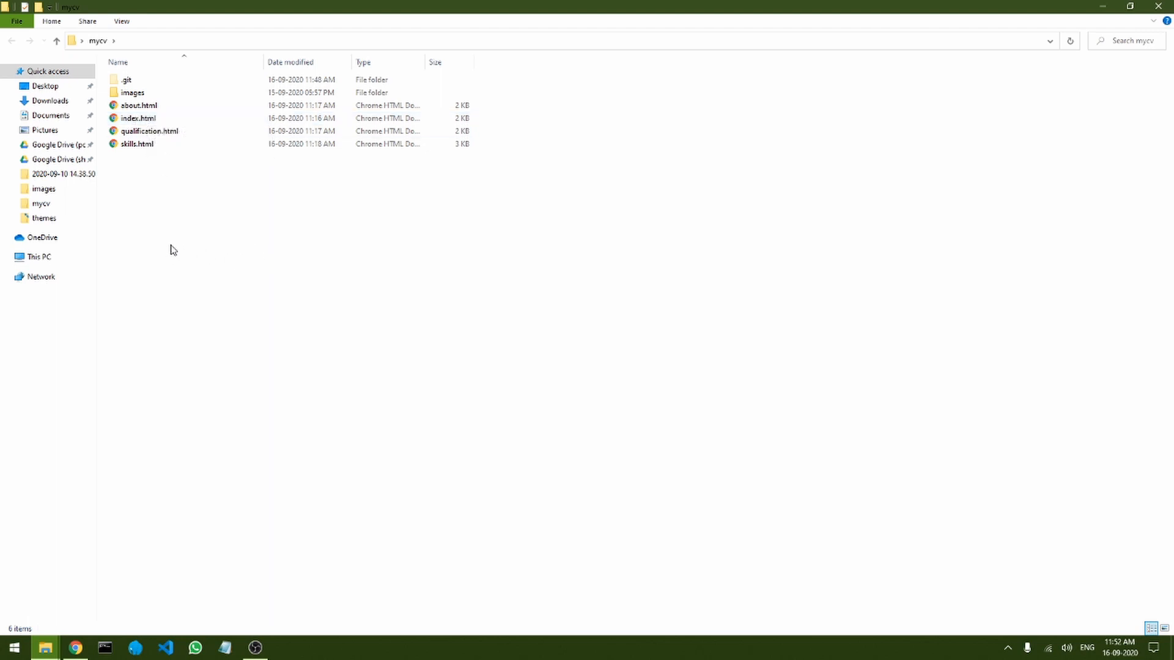
double_click(140, 119)
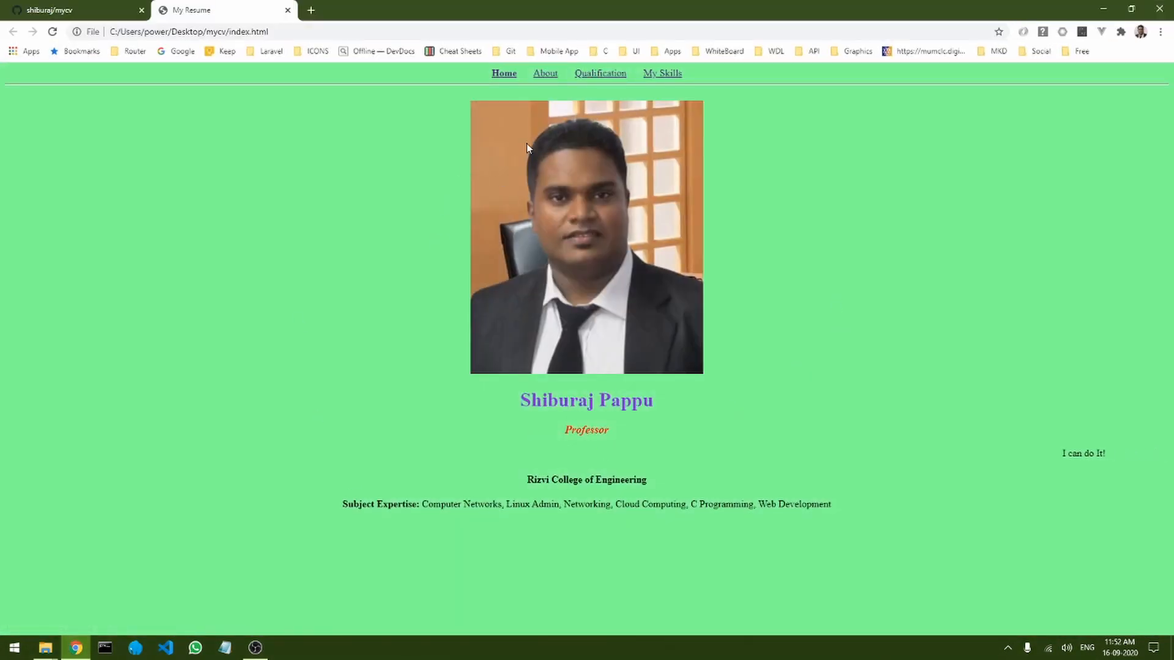
Look through the About, Qualification, My Skills and Home pages of the local résumé site, and close it.
left_click(544, 73)
left_click(599, 74)
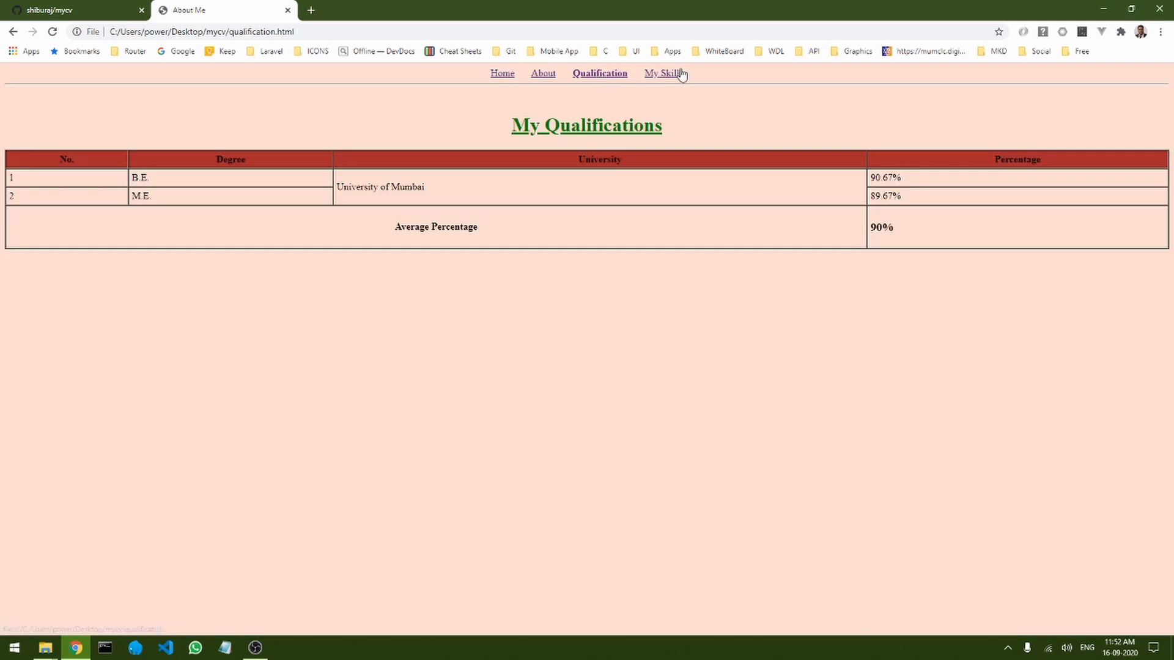
left_click(679, 74)
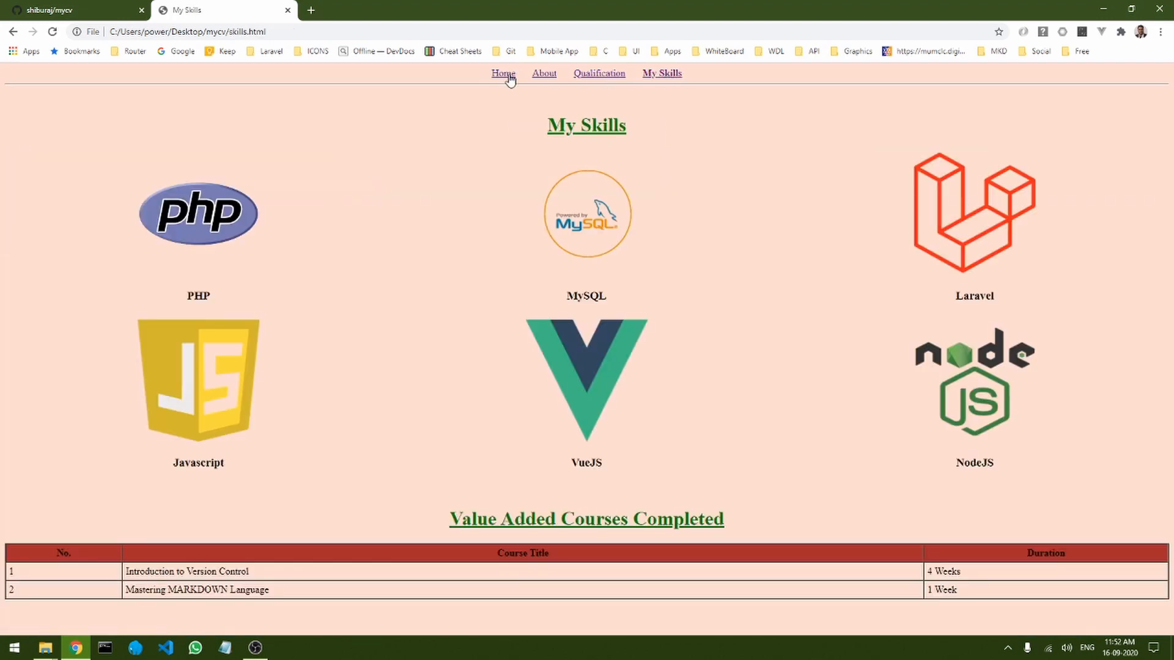
left_click(503, 74)
left_click(544, 73)
left_click(599, 74)
left_click(665, 74)
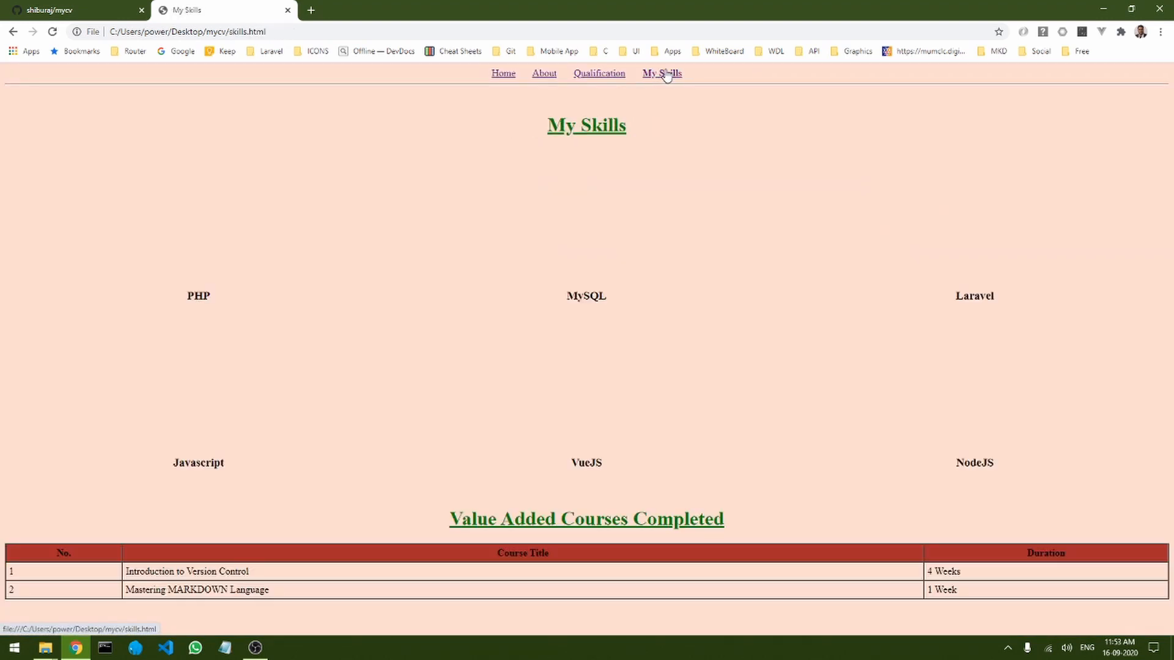
left_click(287, 10)
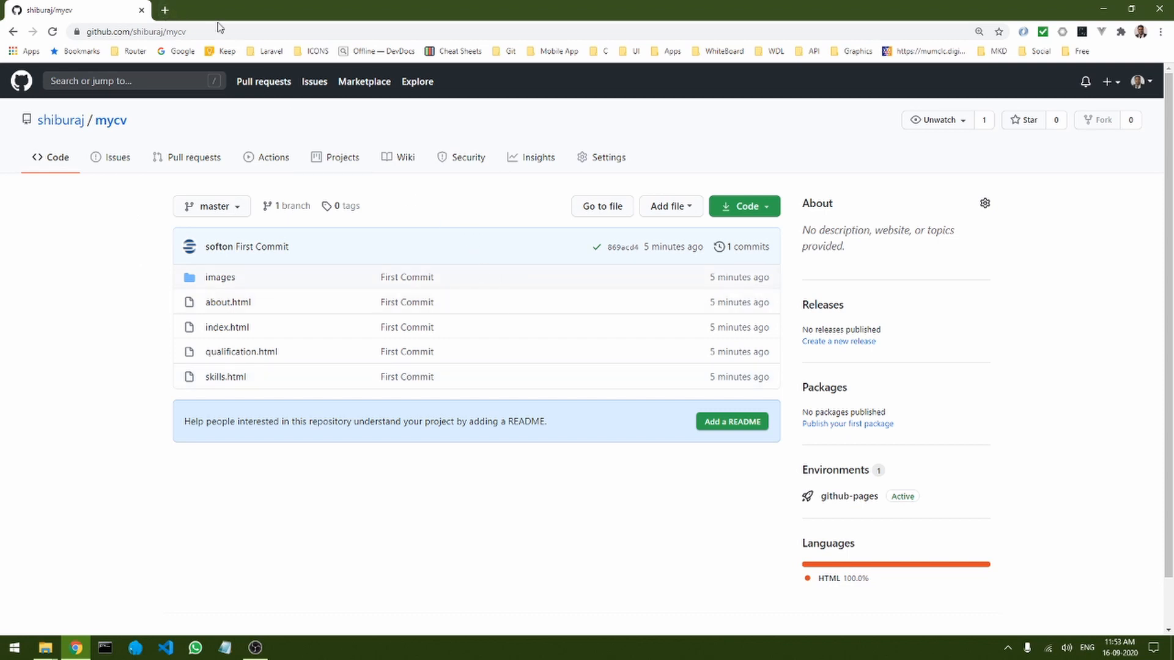
Search the web for netlify in a new browser tab and open the official Netlify website.
left_click(169, 11)
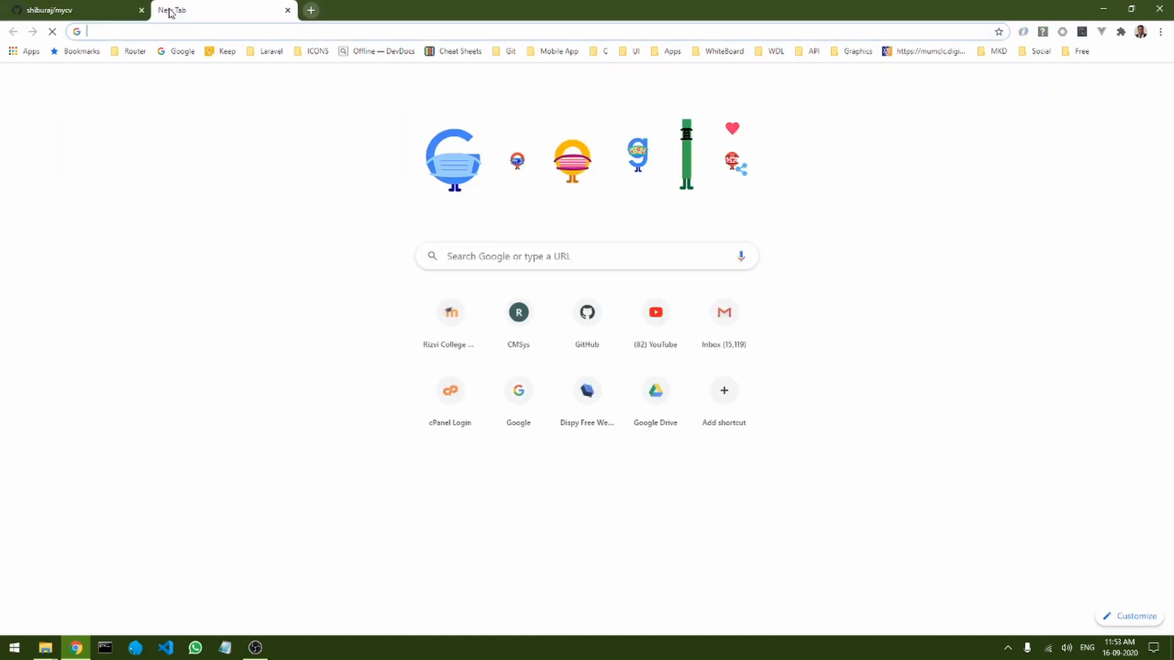
type("n")
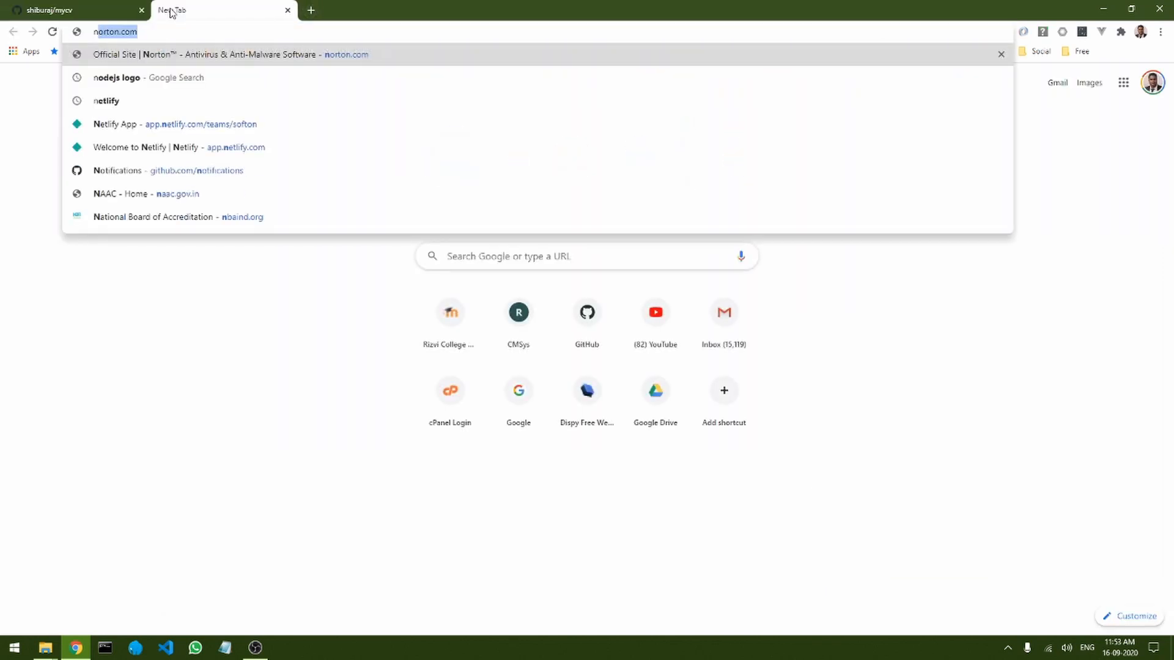
type("et")
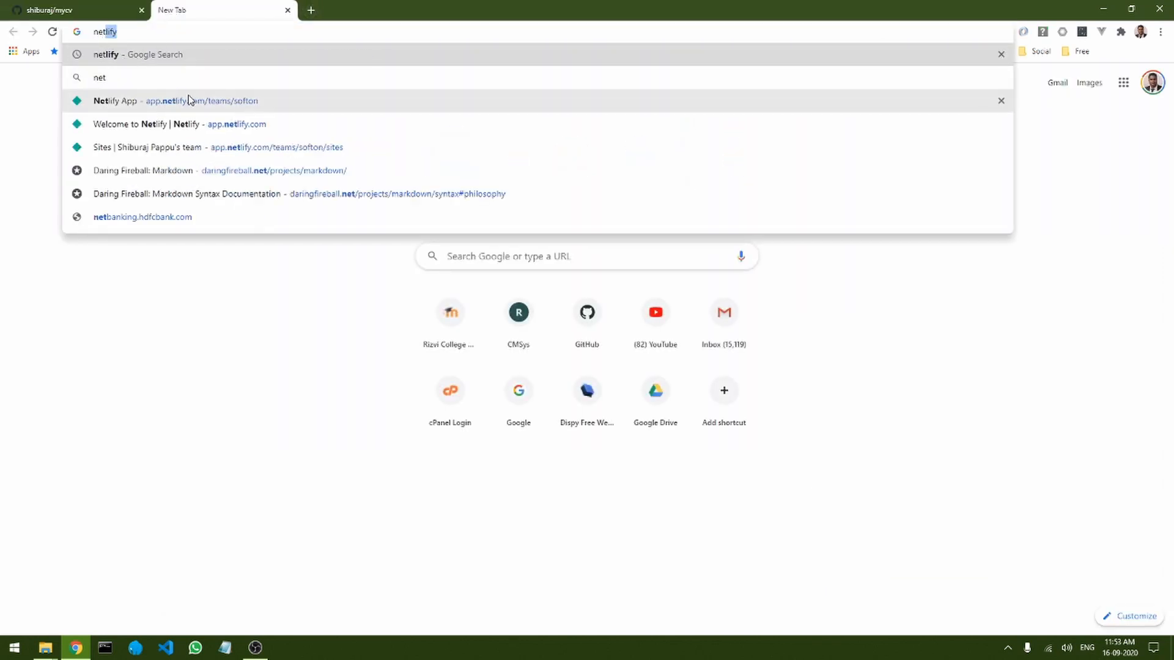
left_click(121, 61)
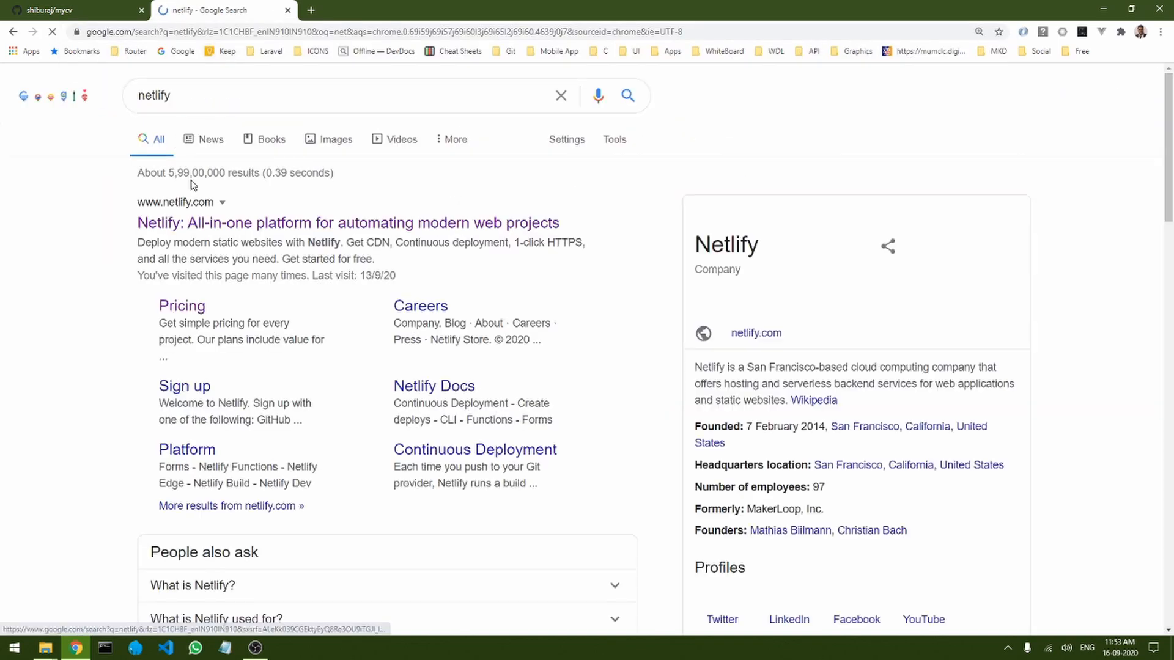
left_click(199, 224)
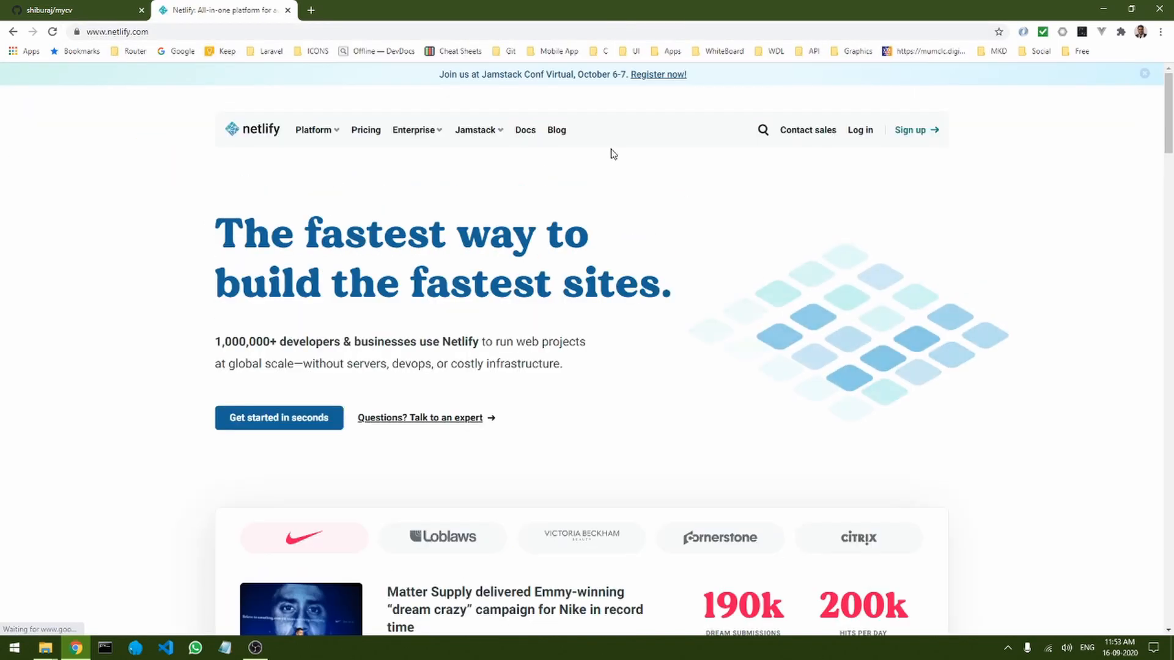
Log in to Netlify with GitHub, authorize Netlify's access to the account, and dismiss the quickstart guide.
left_click(861, 130)
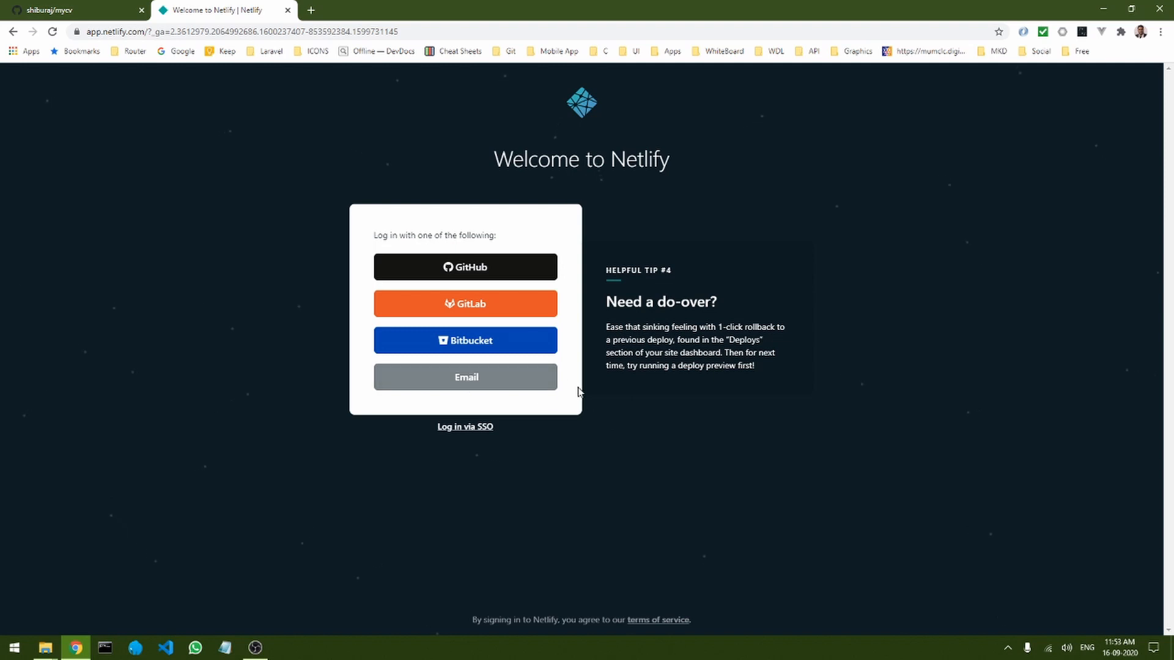
left_click(475, 269)
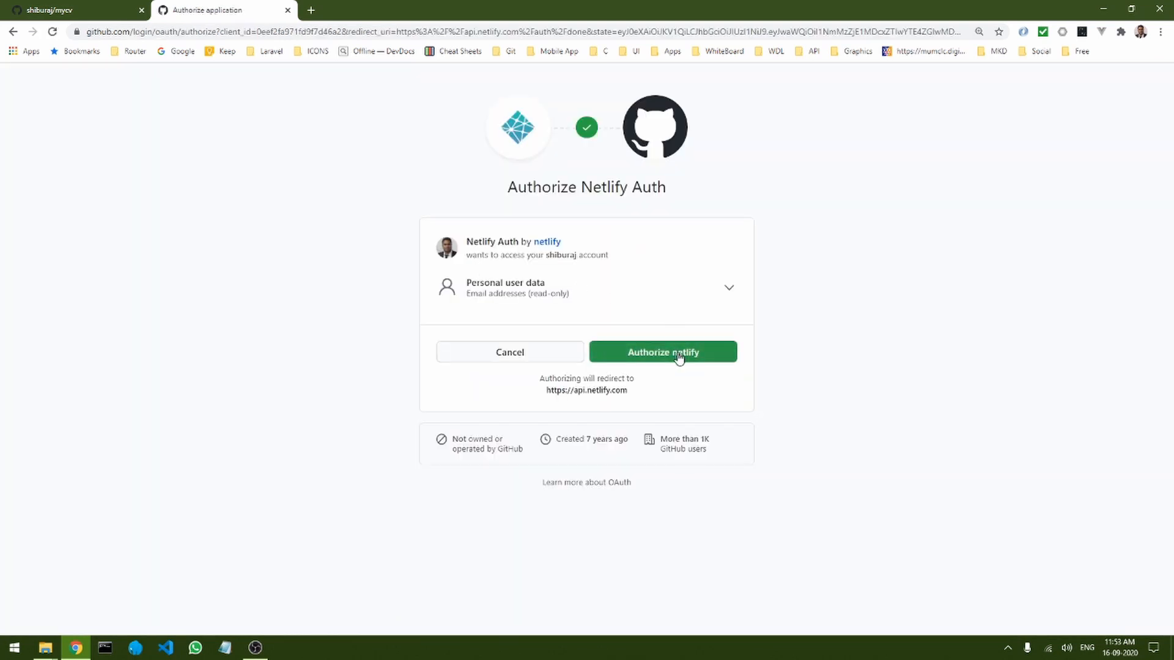
left_click(679, 358)
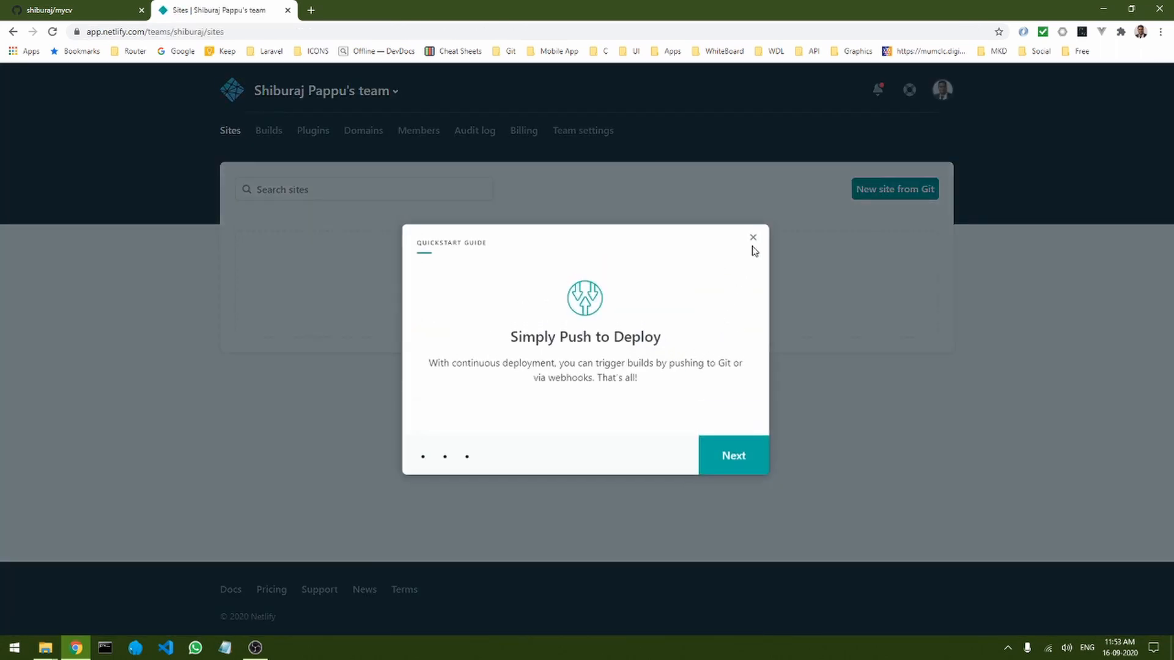
left_click(754, 236)
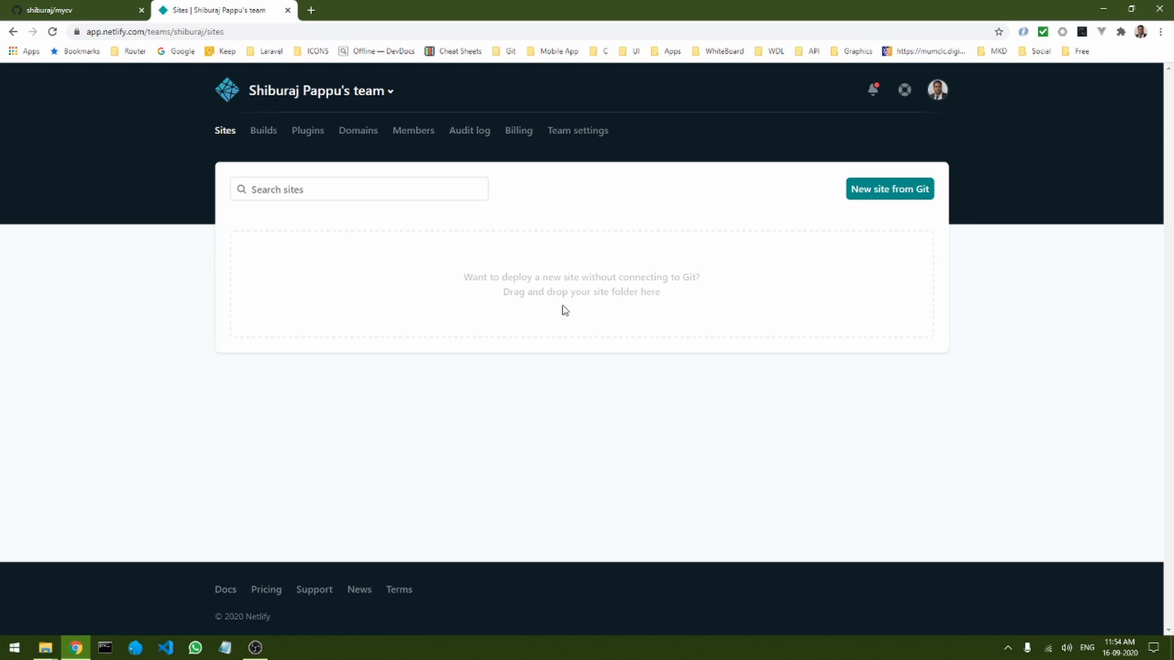
Check the contents of the desktop's mycv folder and deploy that folder to Netlify as a new site without Git.
left_click(899, 194)
left_click(44, 647)
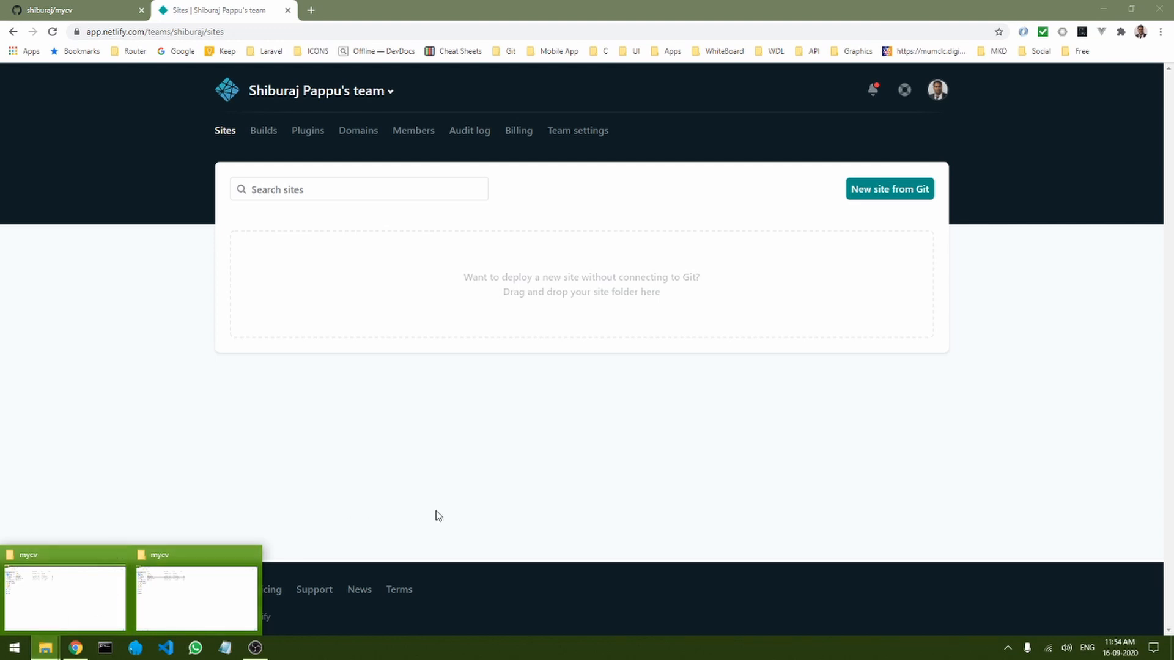
left_click(1172, 652)
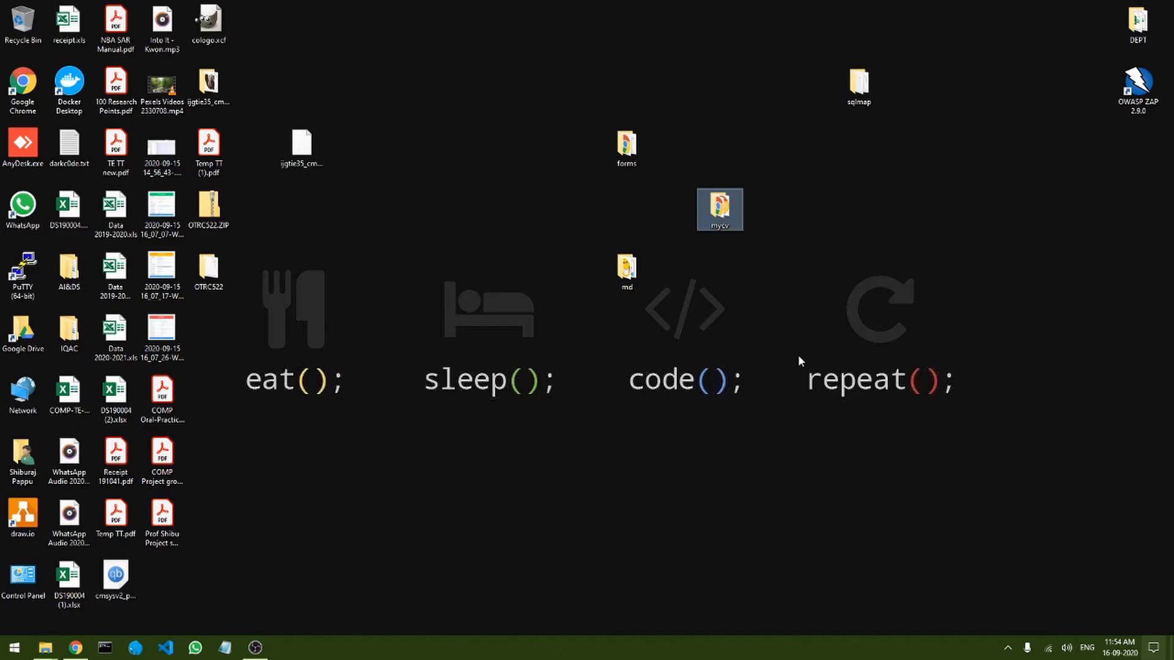
double_click(722, 208)
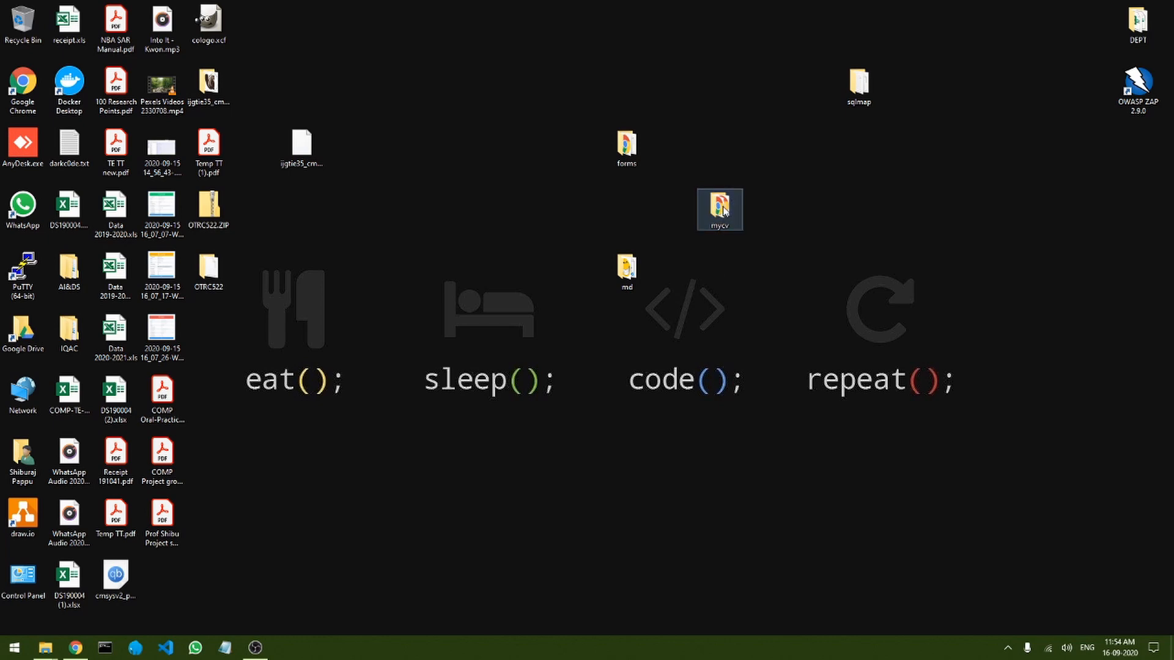
left_click(139, 118)
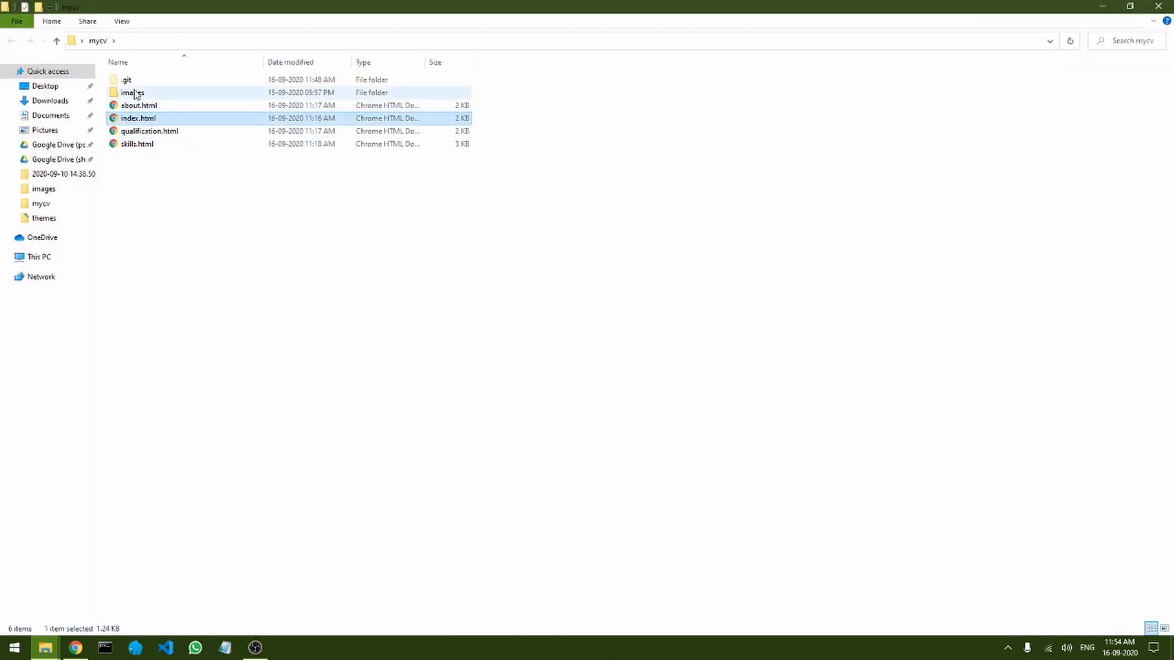
left_click(1158, 6)
left_click(721, 207)
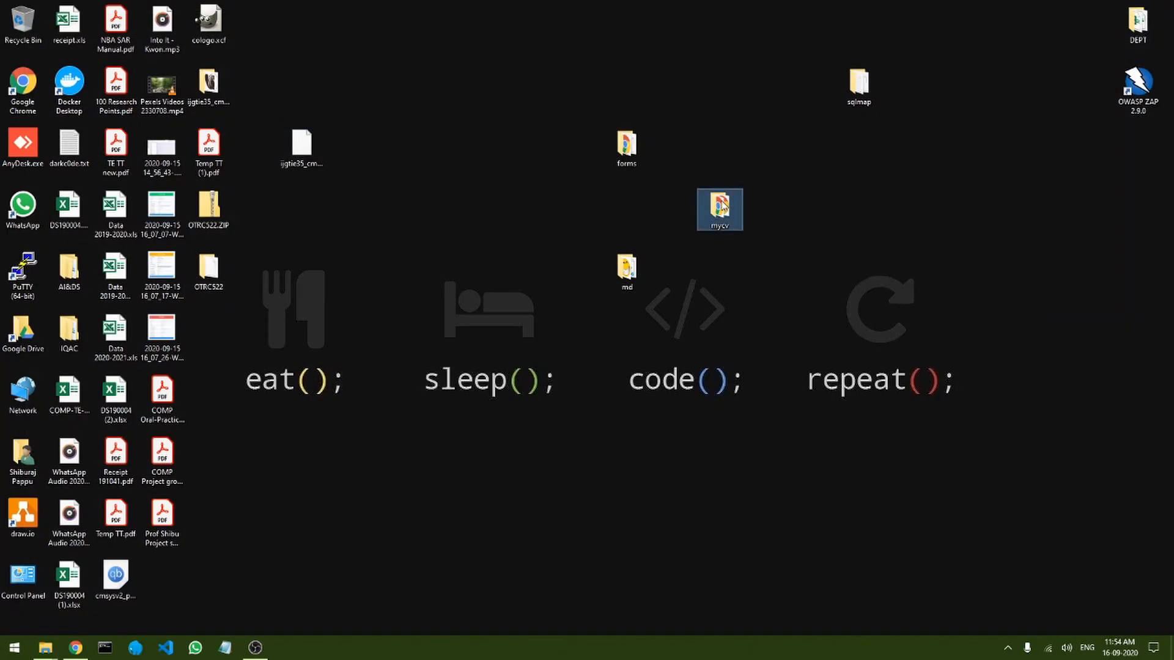
left_click_drag(722, 208, 628, 271)
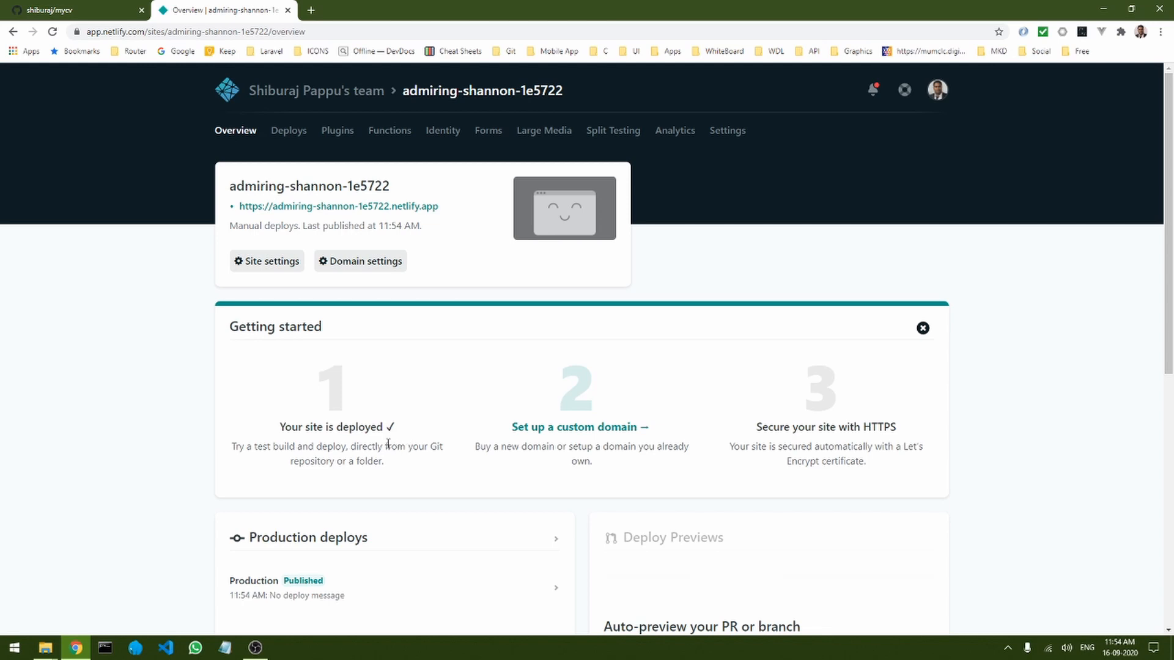
Open the deployed site's netlify.app address in a new tab, view its Home, About, Qualification and My Skills pages, and close it.
scroll(393, 432, "down", 6)
scroll(426, 424, "up", 6)
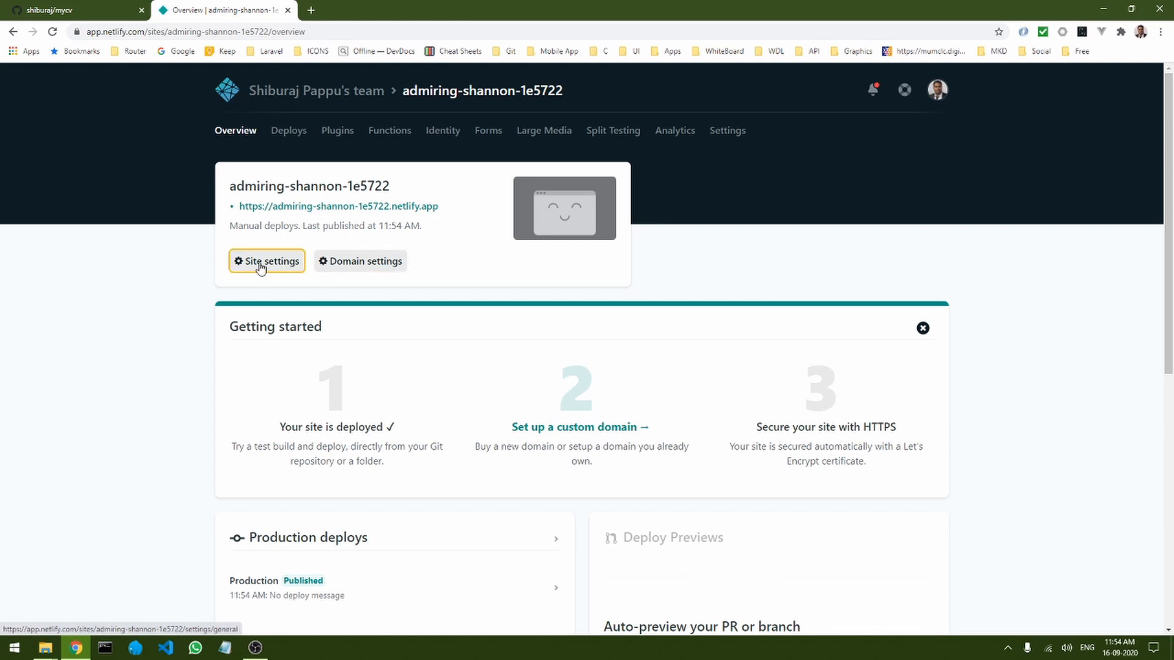
right_click(362, 208)
left_click(444, 214)
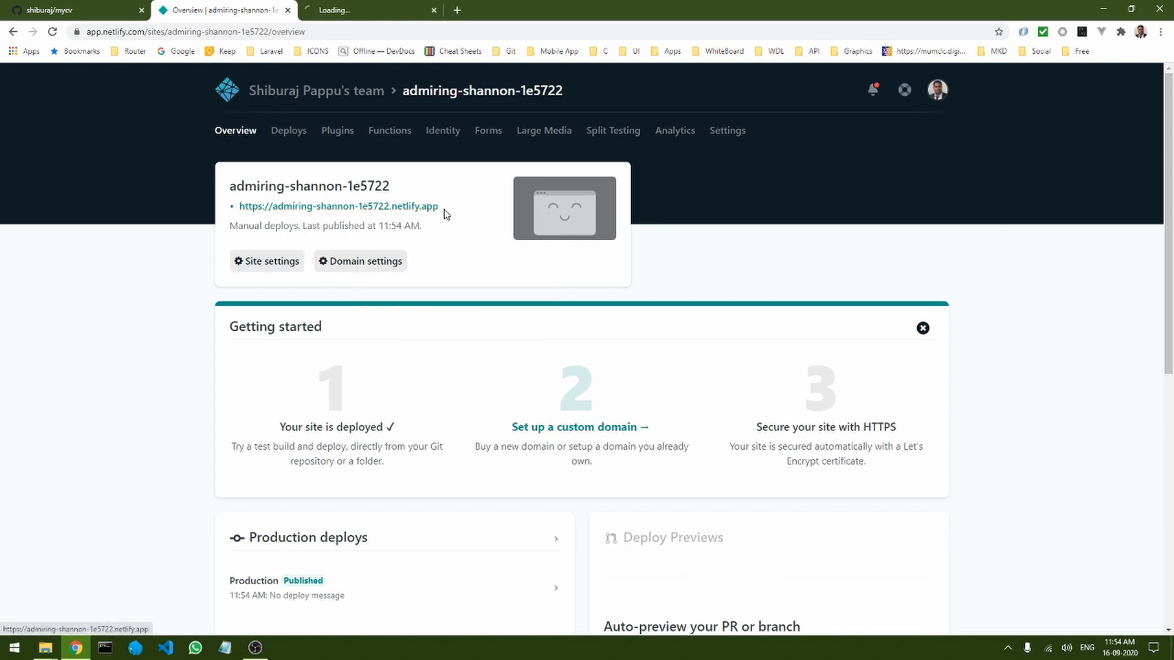
left_click(355, 9)
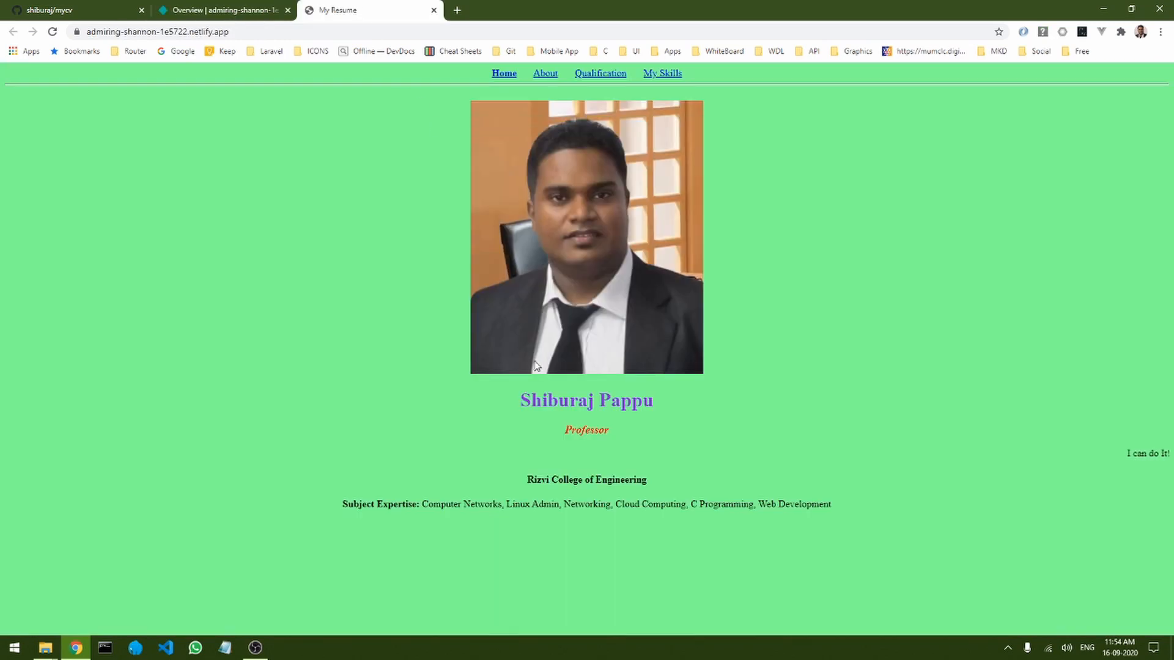
left_click(546, 76)
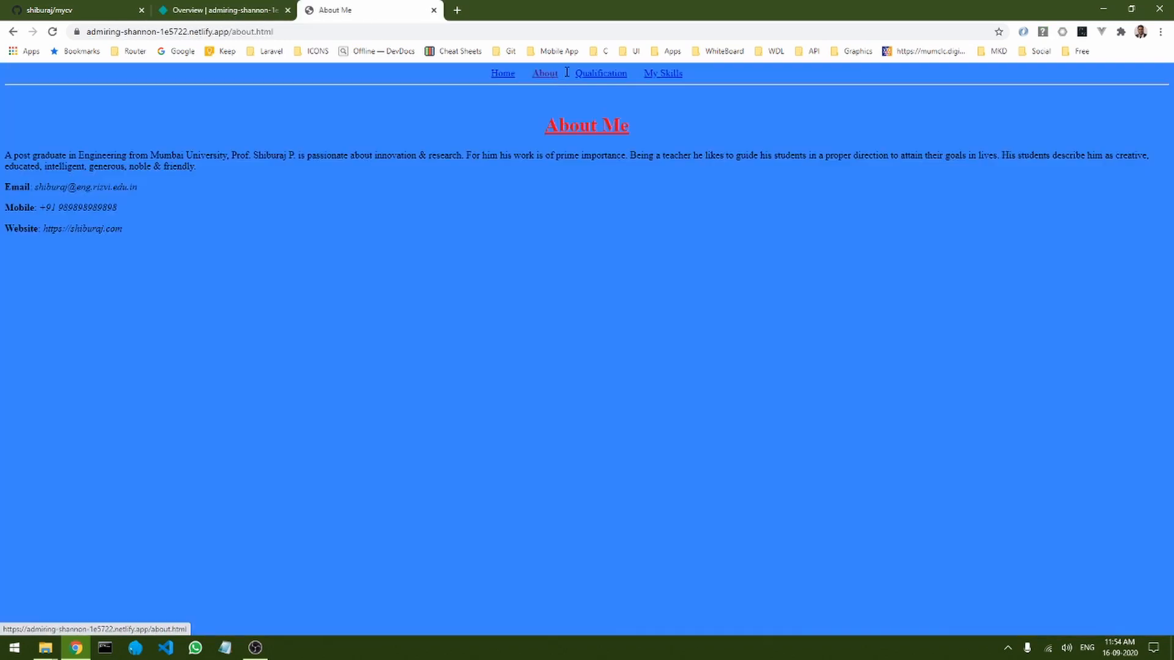
left_click(602, 75)
left_click(661, 76)
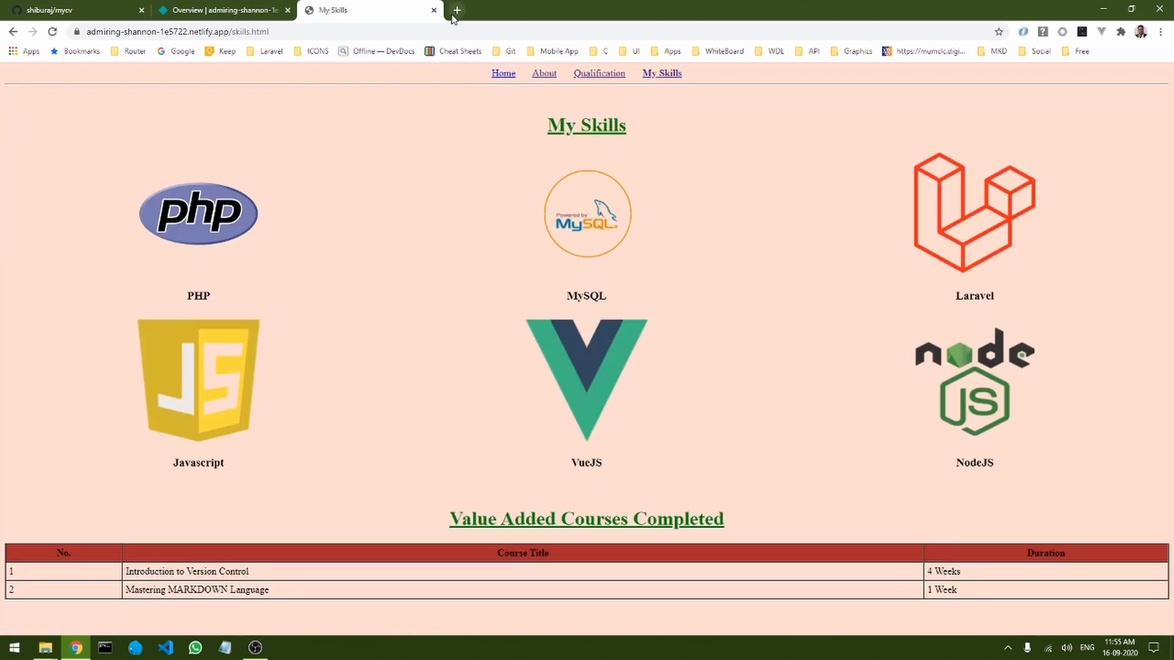
left_click(433, 10)
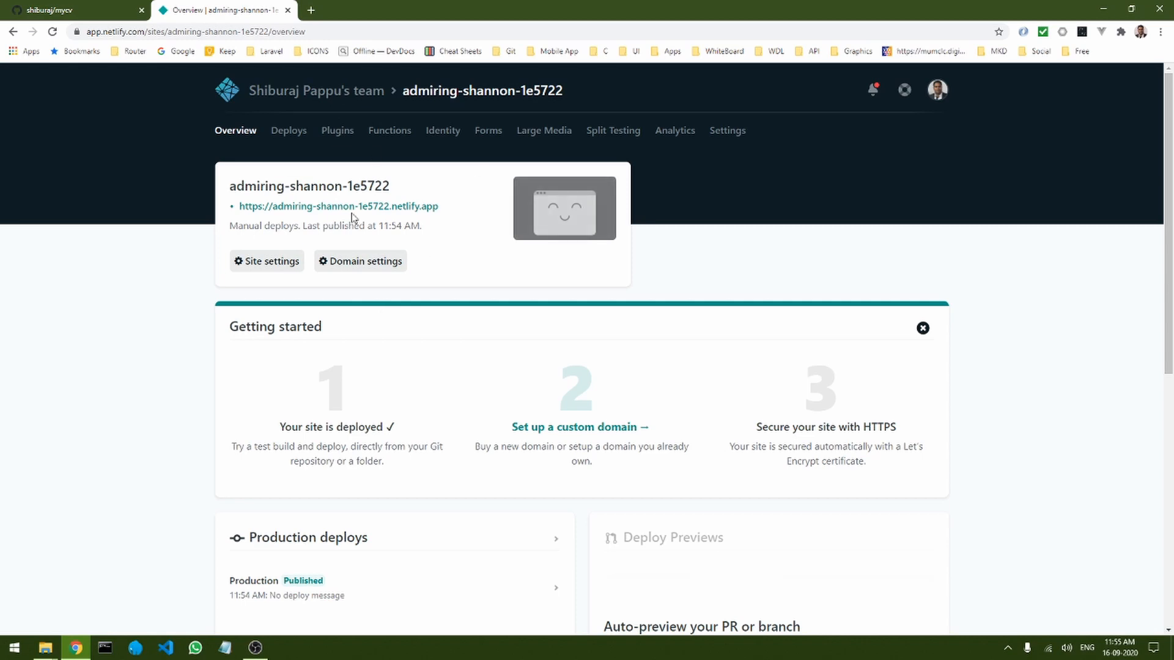
Return to the team's sites list and look at the mycv repository on GitHub before coming back to Netlify.
left_click(251, 273)
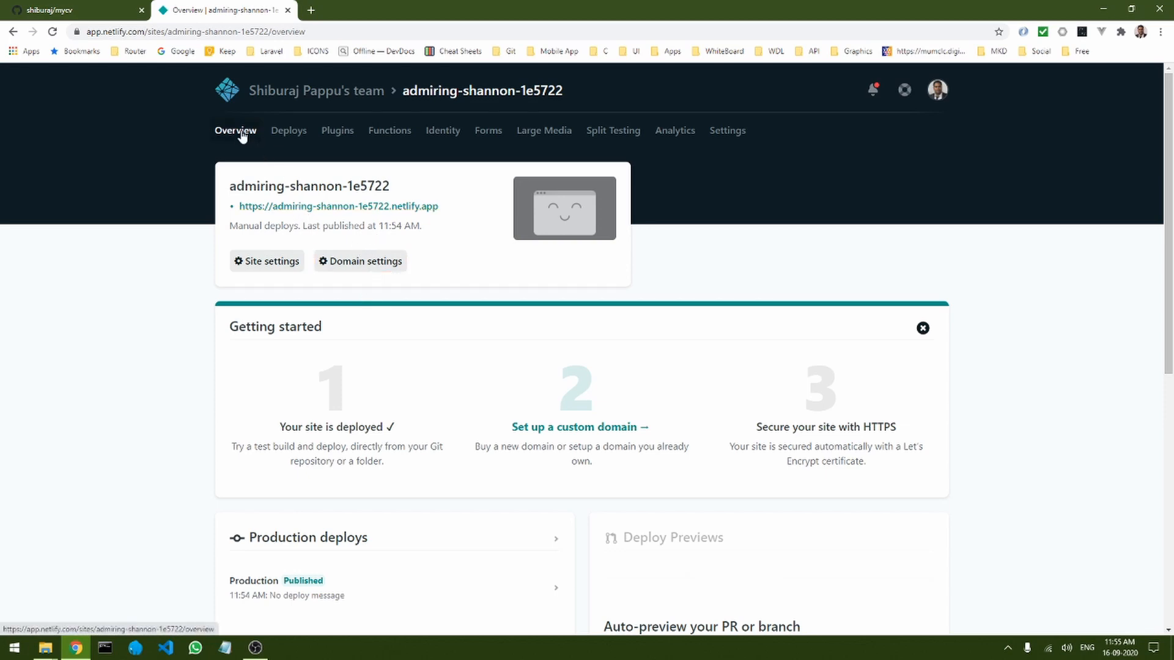
left_click(320, 95)
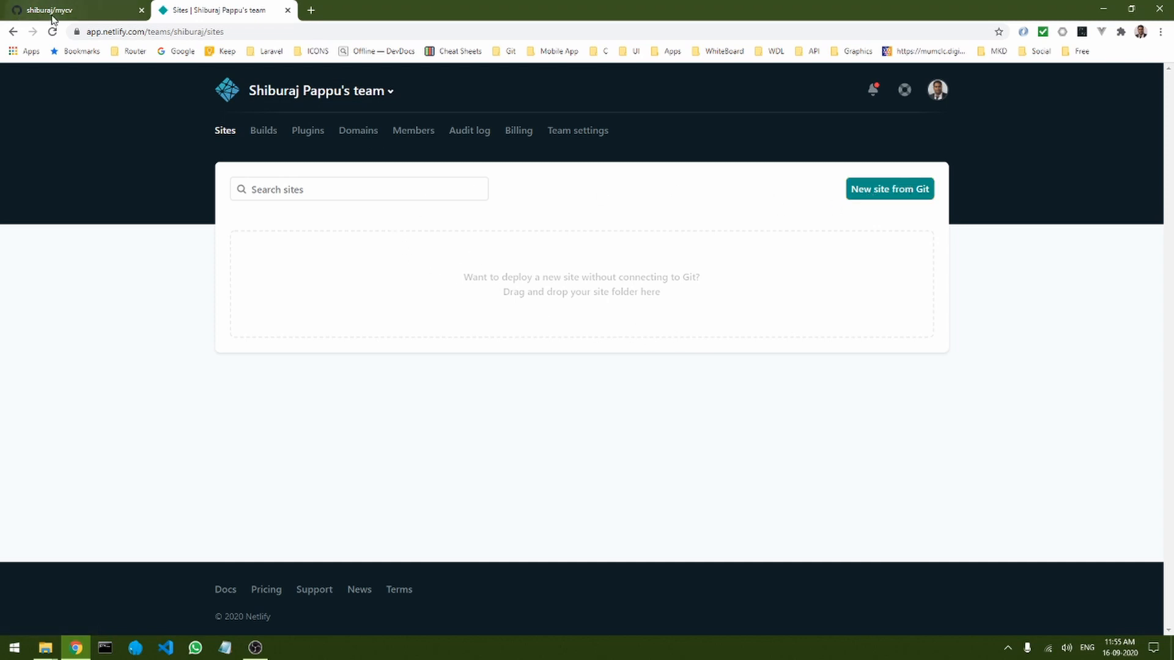
left_click(71, 16)
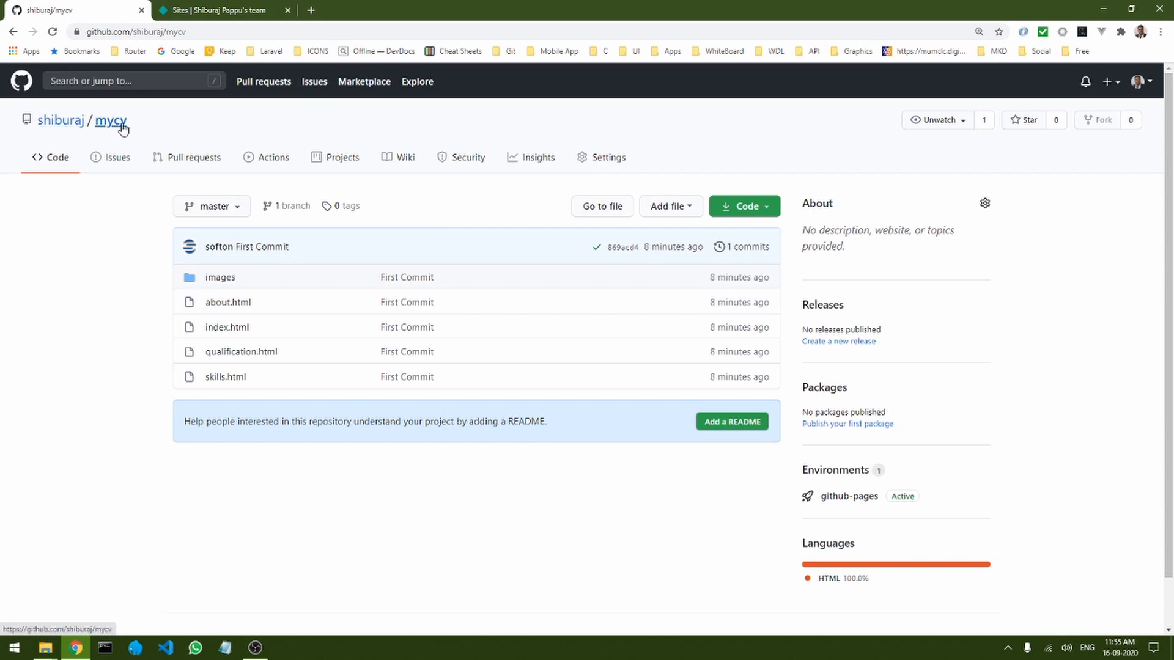
left_click(220, 11)
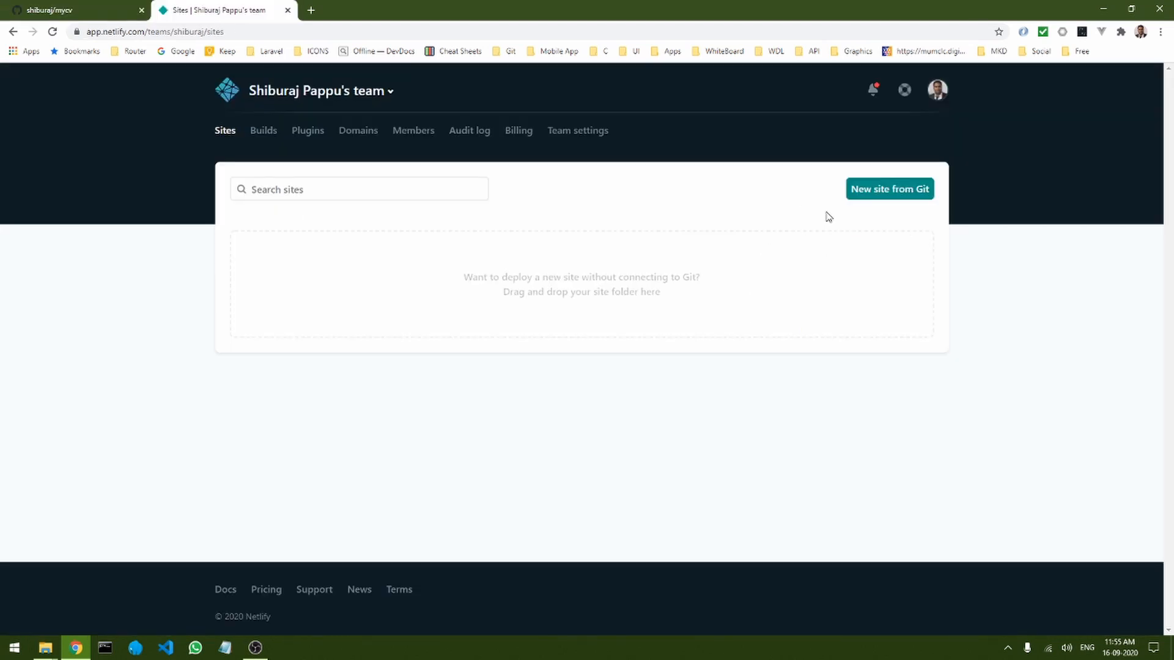
Start a new site from Git with GitHub as provider and limit Netlify's repository access to only the mycv repository.
left_click(891, 191)
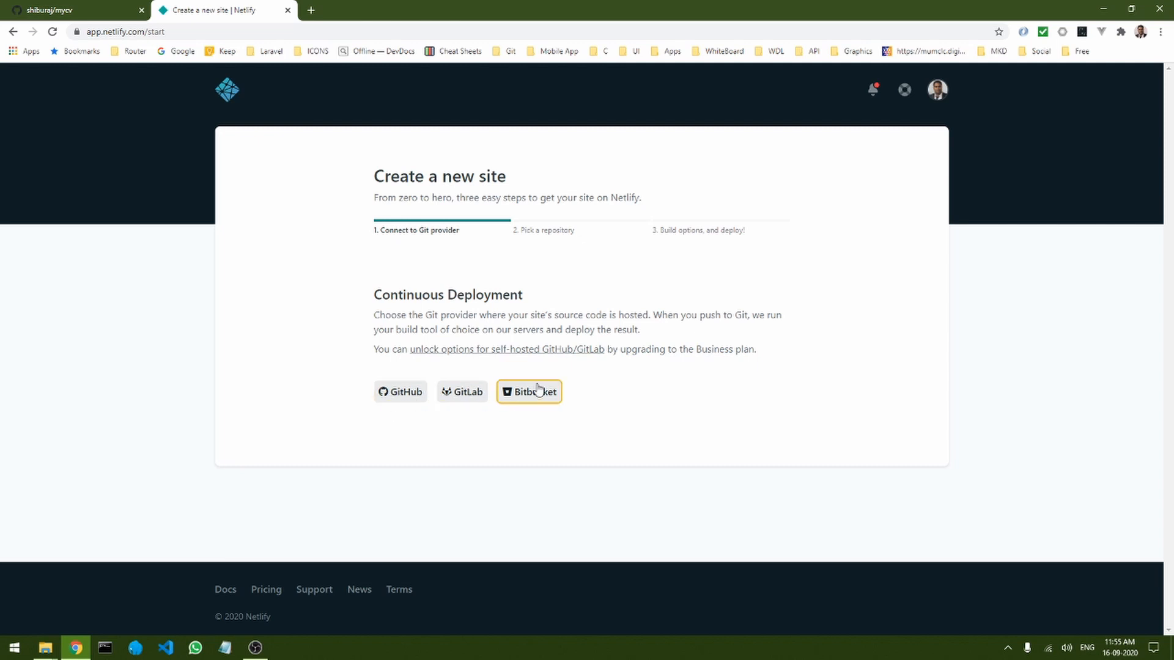
left_click(402, 396)
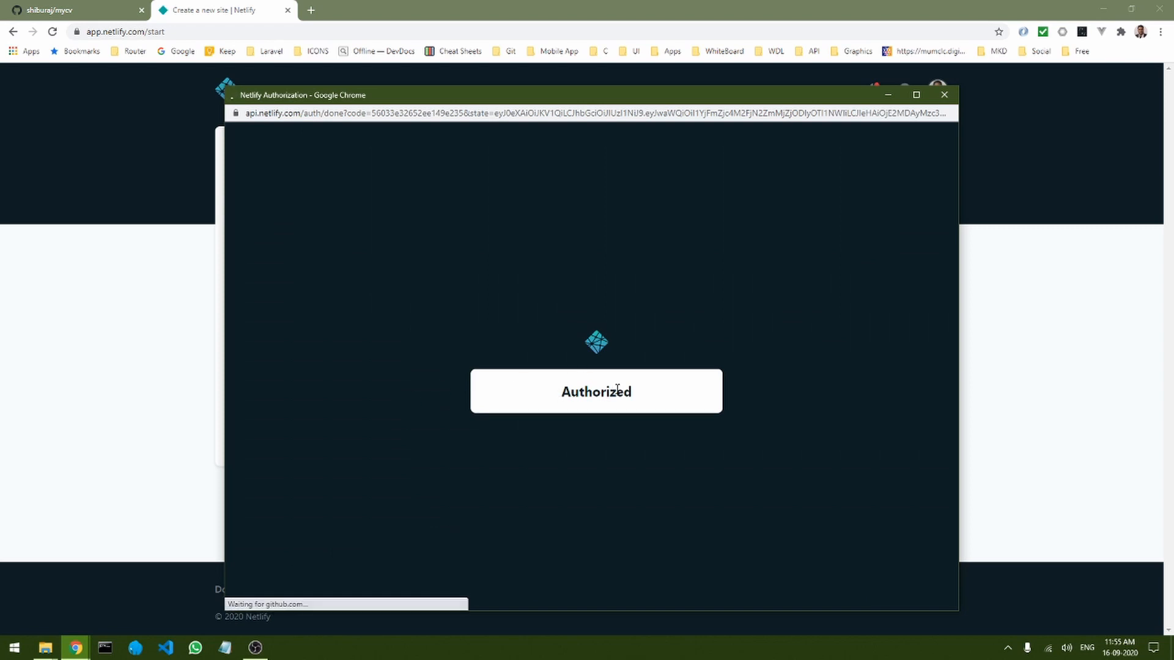
scroll(632, 382, "down", 3)
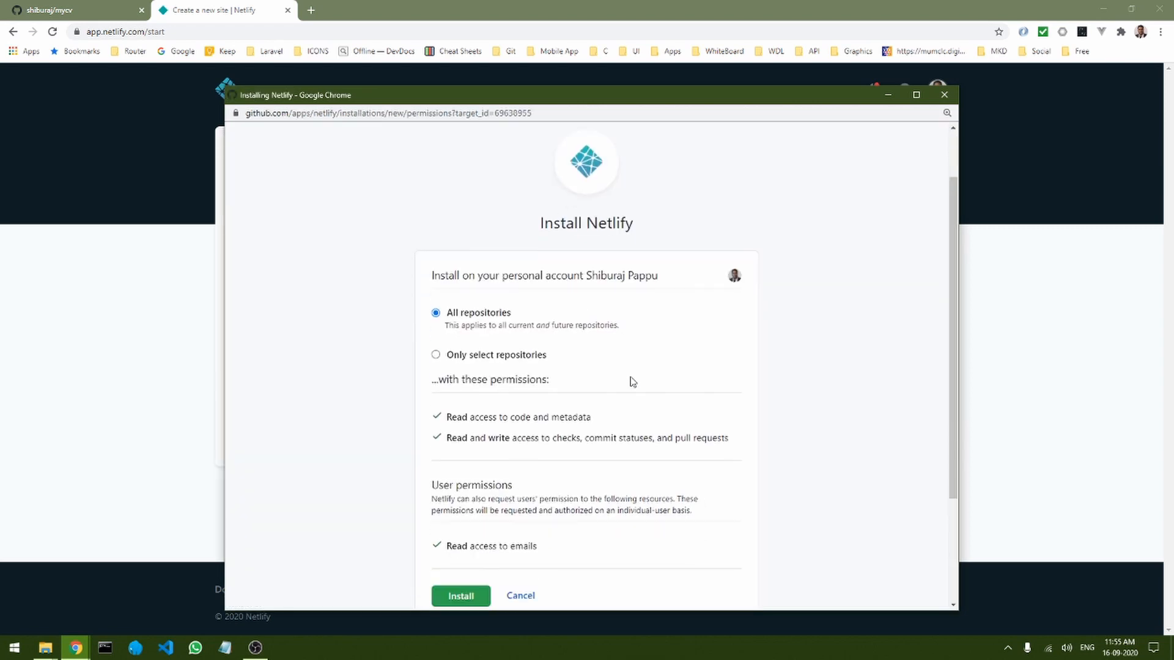
scroll(432, 318, "up", 2)
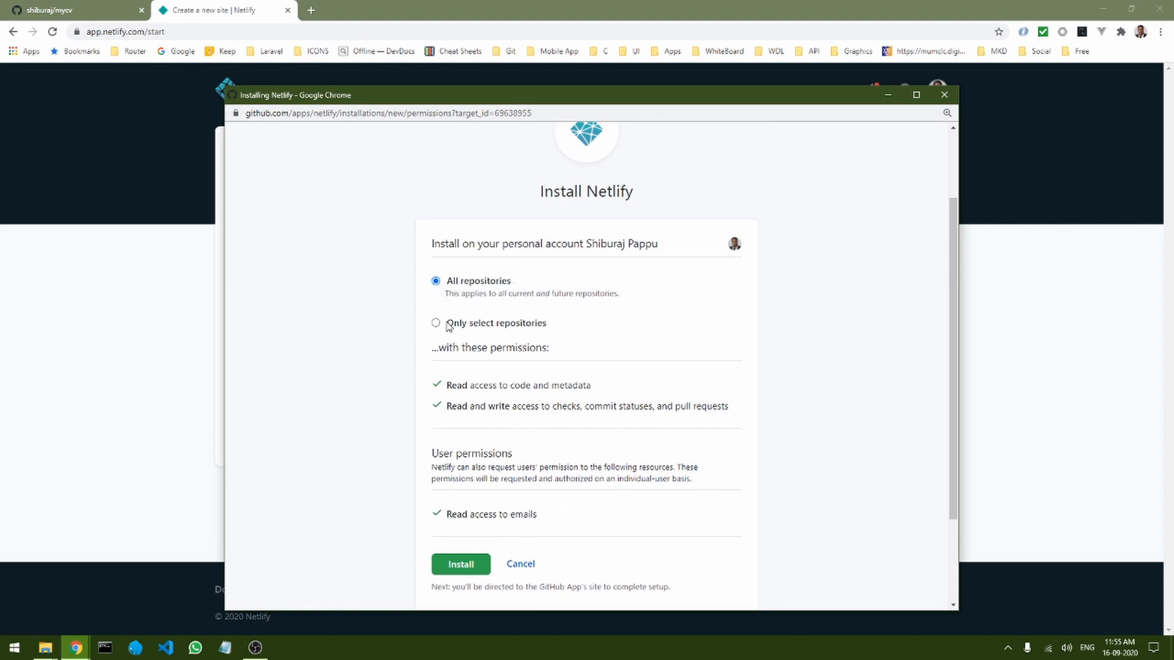
left_click(435, 323)
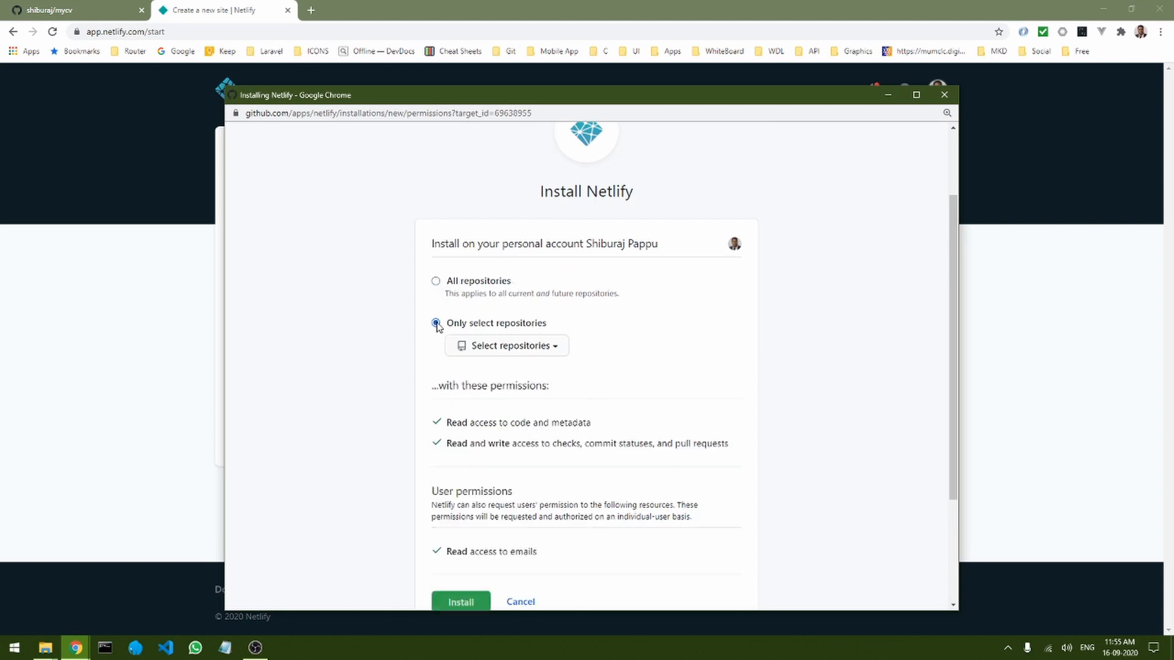
left_click(555, 347)
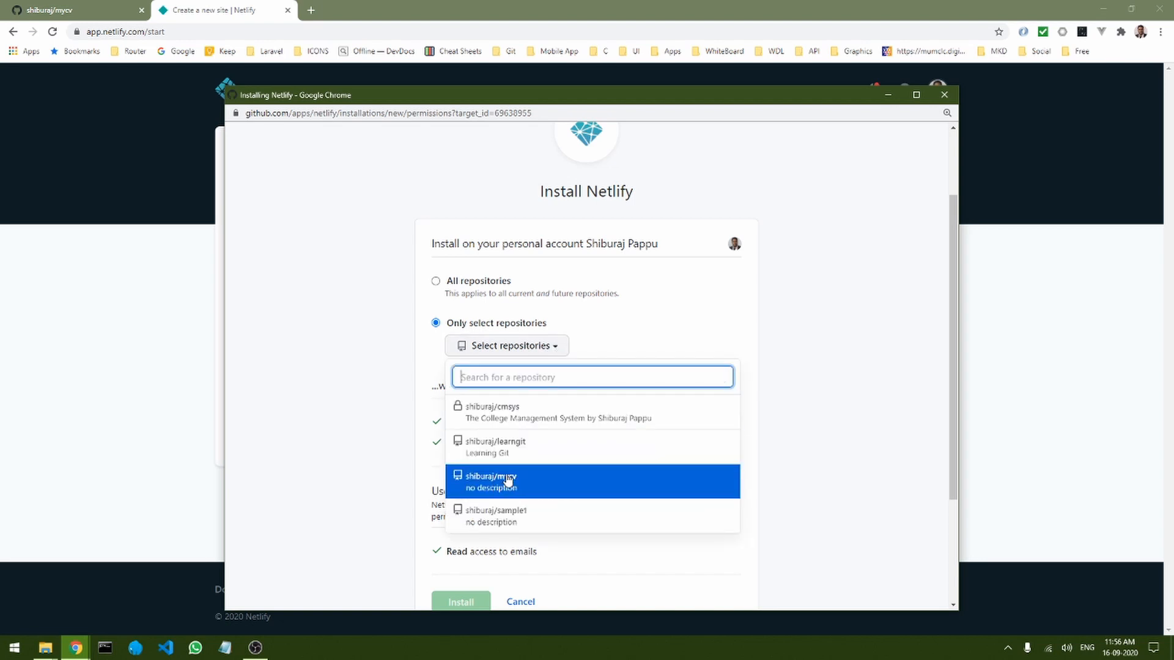
left_click(494, 481)
Install the Netlify app on the GitHub account and confirm the installation with the account password.
scroll(495, 391, "down", 3)
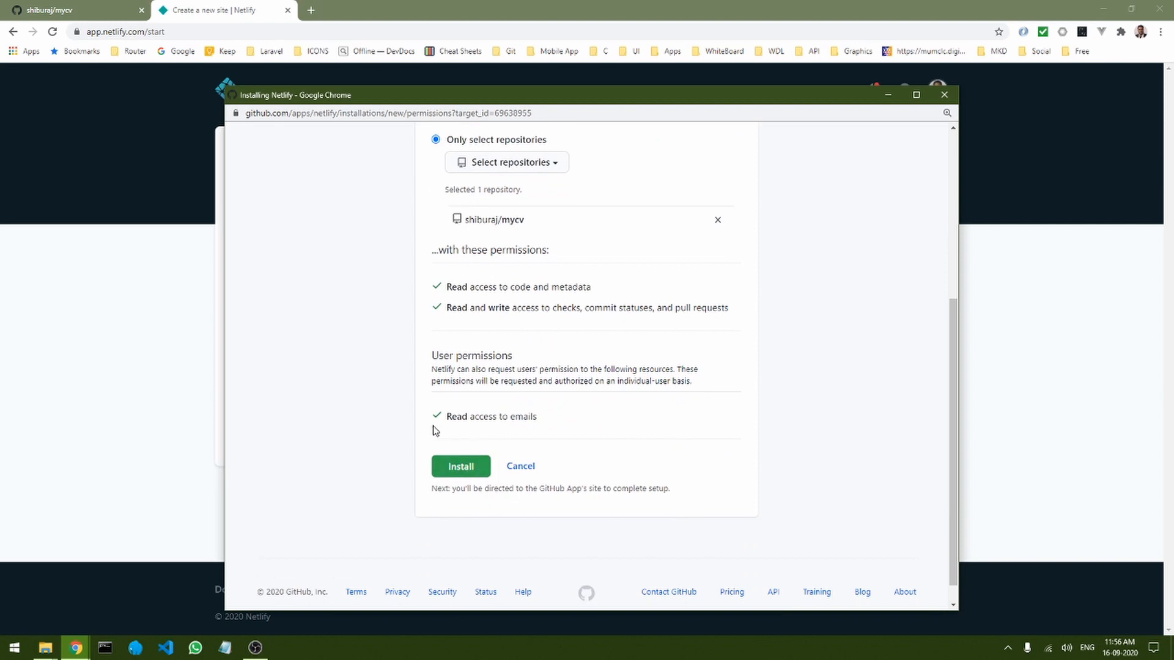
left_click(462, 467)
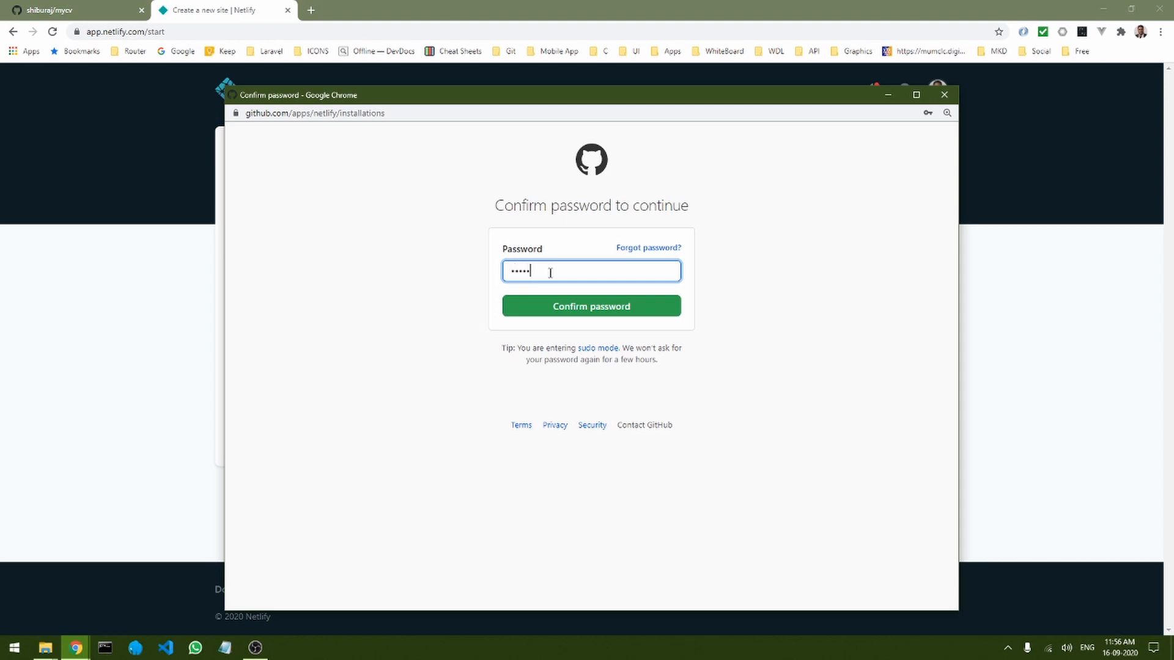
left_click(590, 306)
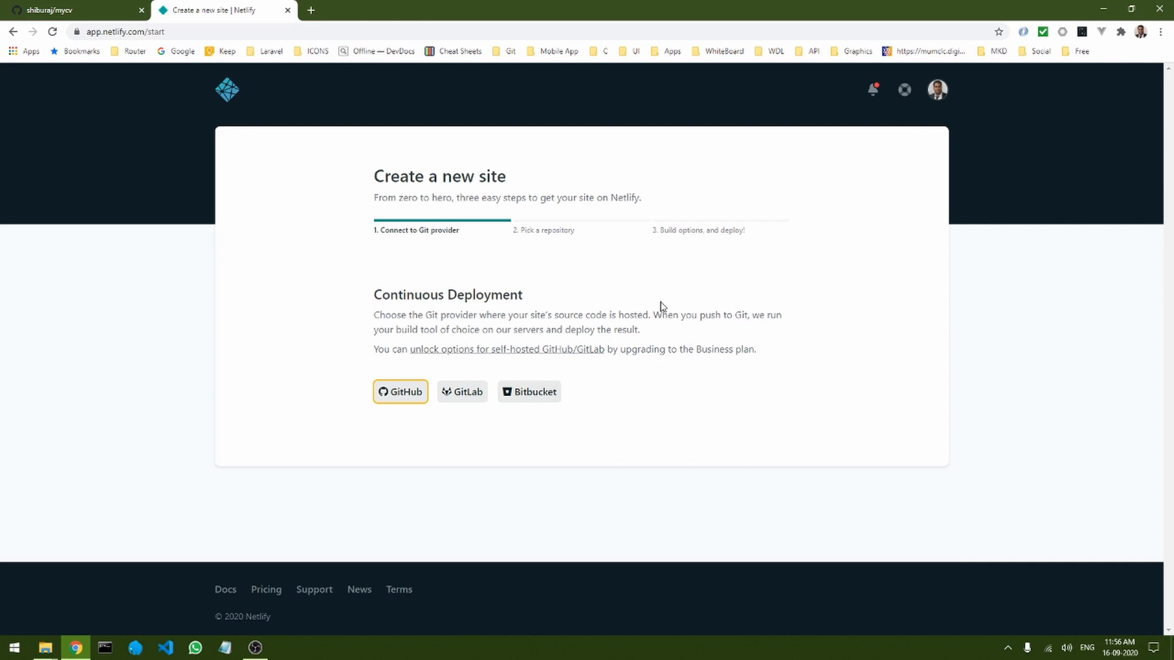
Reload the site creation page, connect to GitHub, pick the mycv repository and deploy its master branch with the default build settings.
left_click(53, 31)
left_click(395, 393)
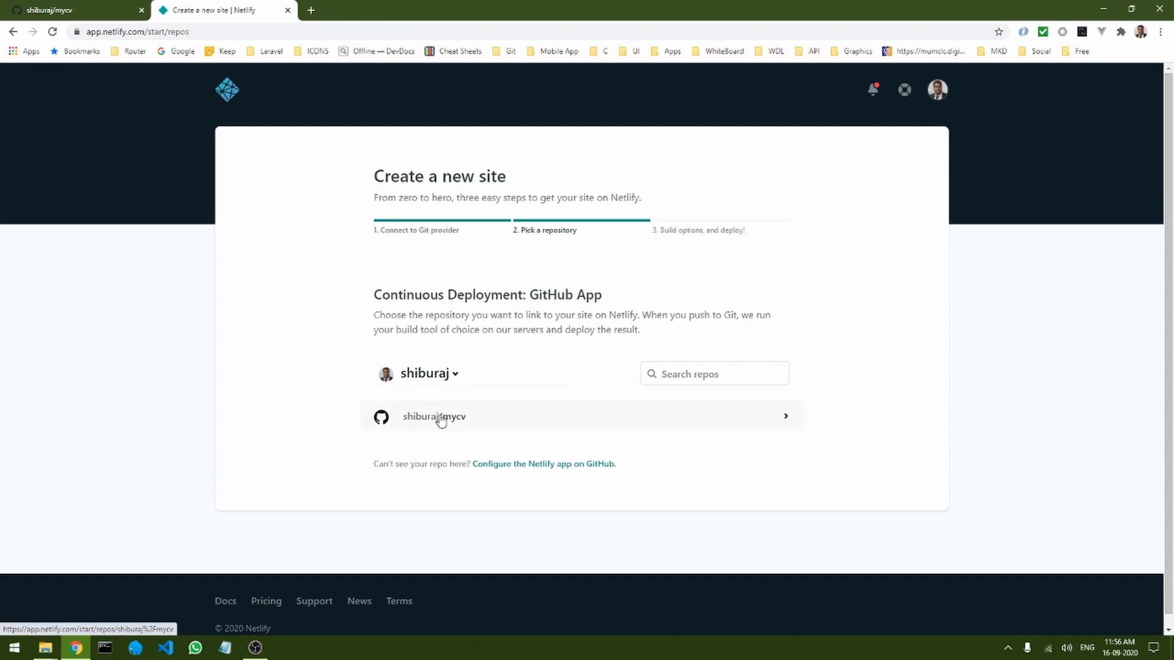
left_click(467, 420)
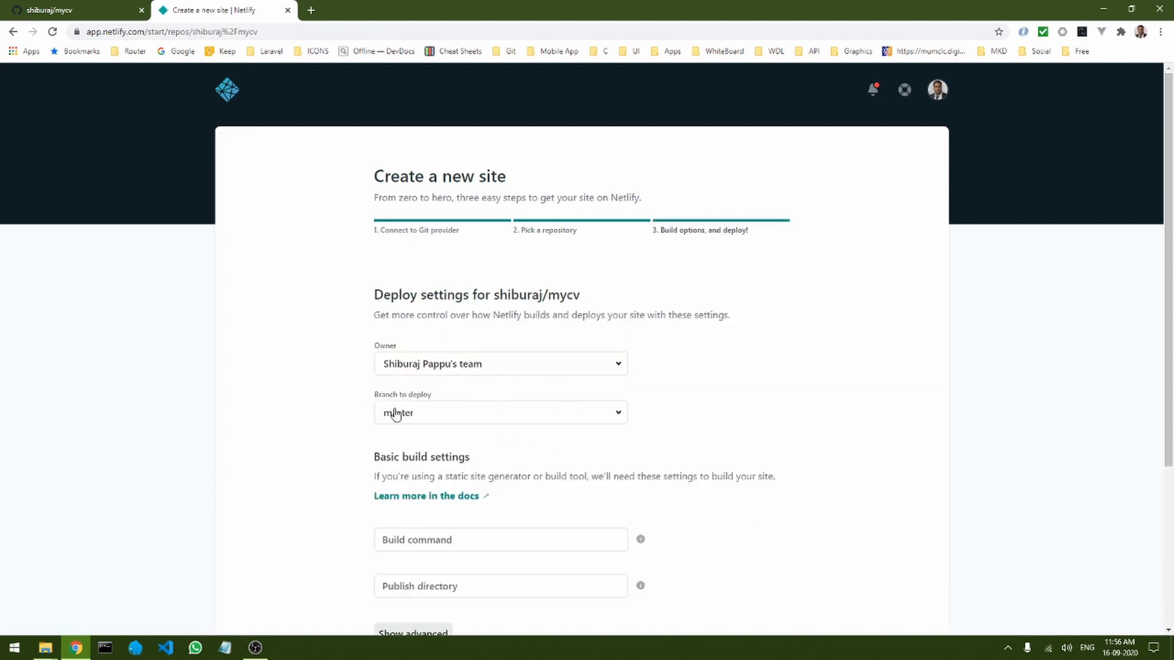
scroll(745, 401, "down", 2)
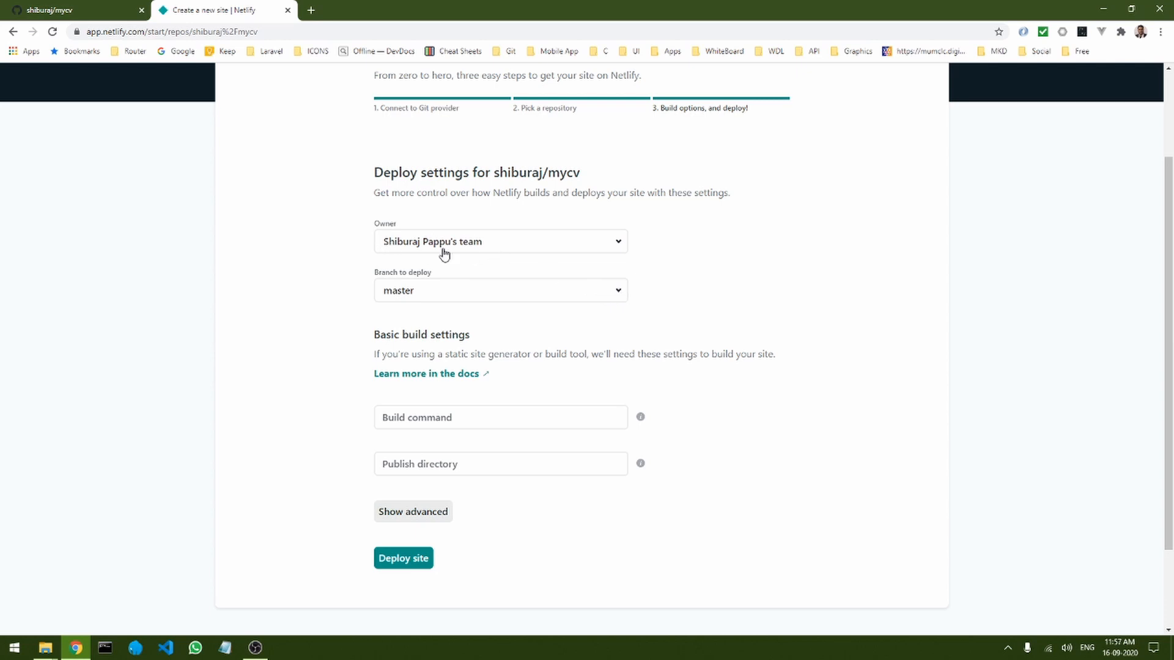
scroll(385, 379, "down", 2)
scroll(319, 295, "up", 2)
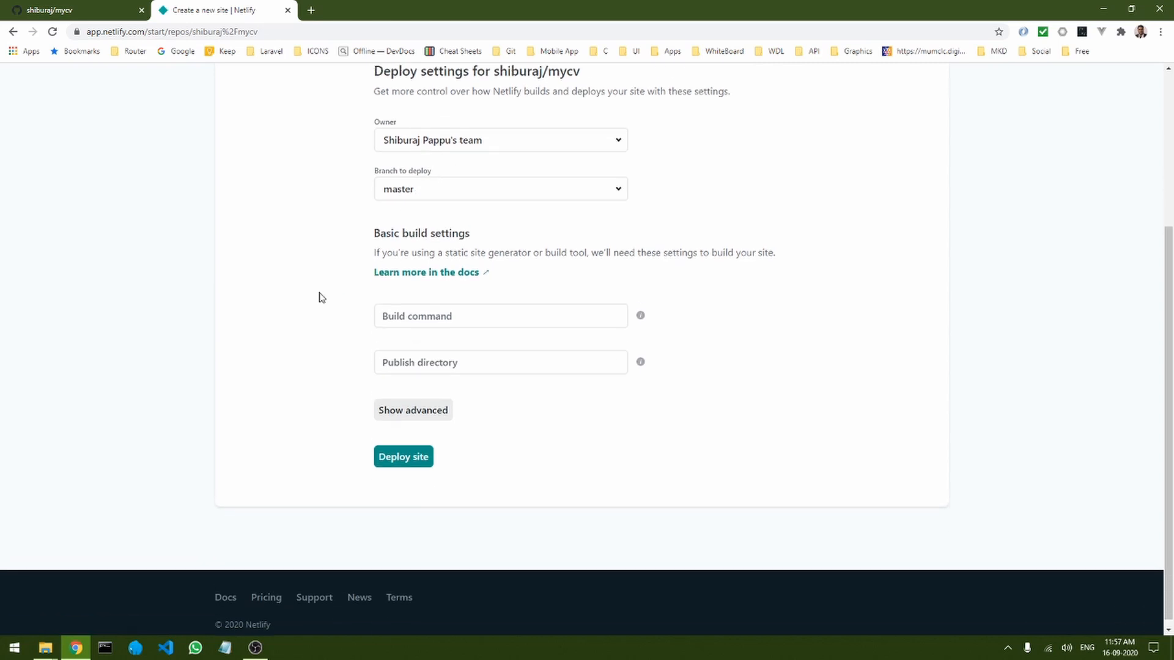
scroll(451, 316, "down", 2)
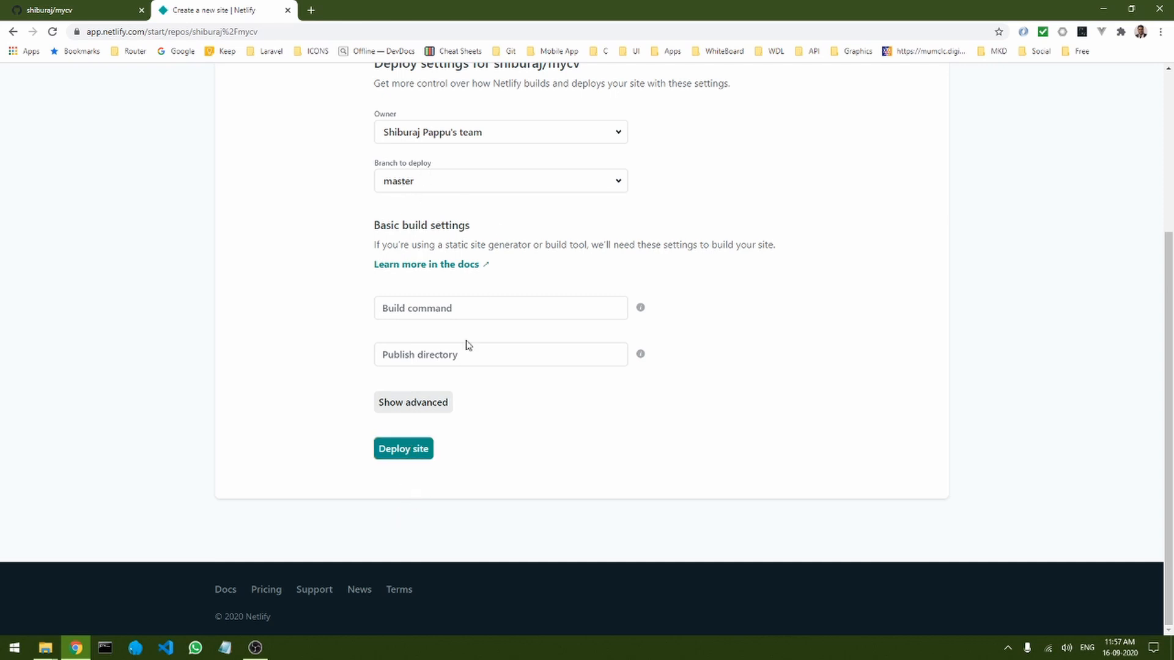
left_click(407, 453)
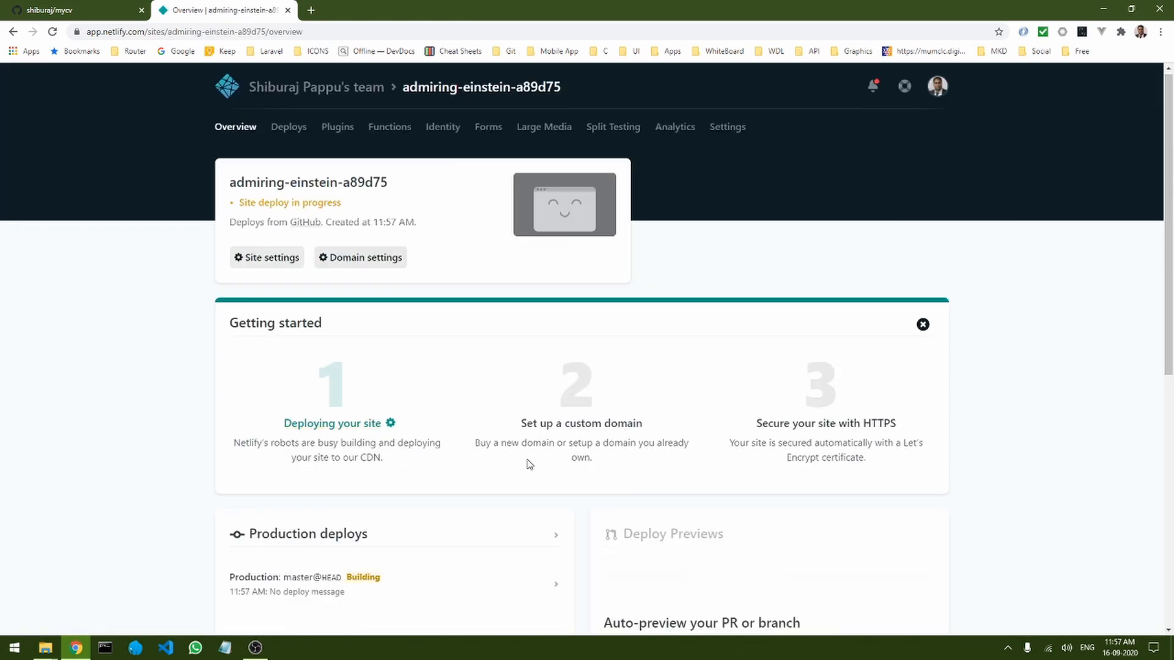
Open the GitHub-deployed site's netlify.app address in a new tab and view its About, Qualification, My Skills and Home pages.
scroll(530, 465, "down", 3)
scroll(369, 263, "up", 3)
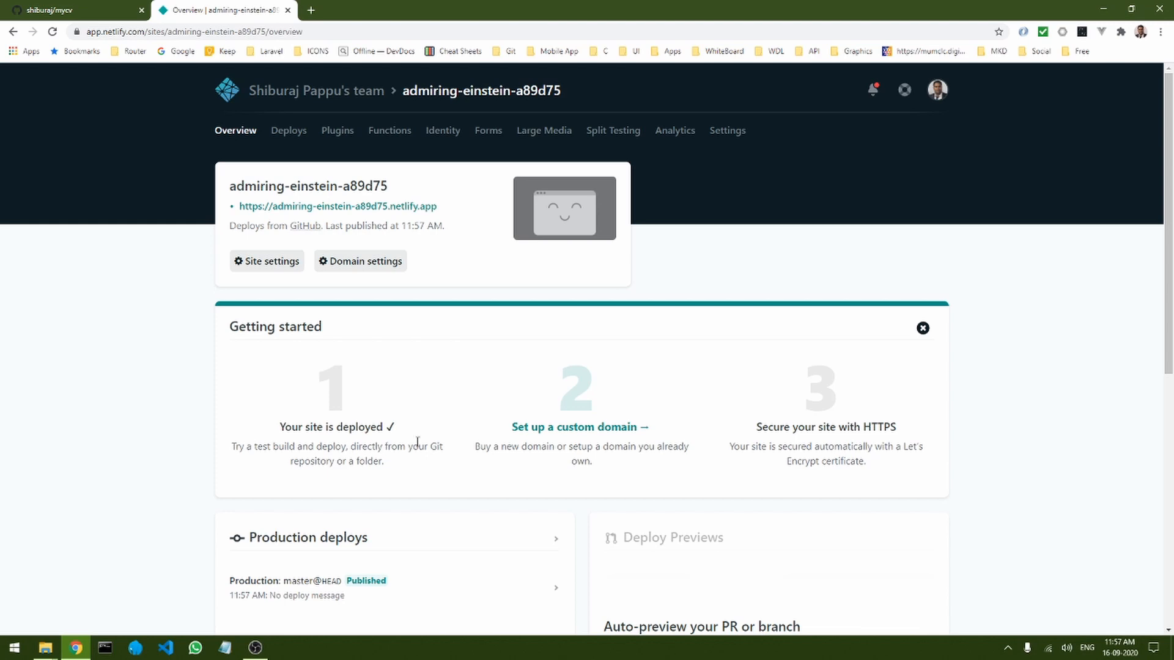
right_click(346, 206)
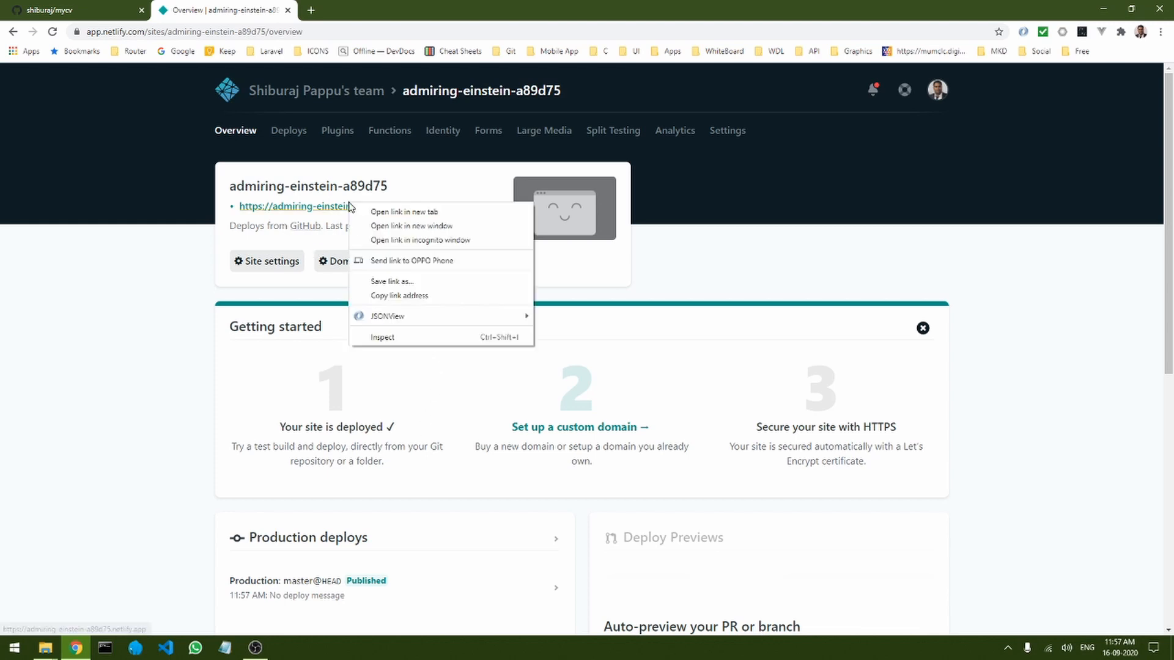
left_click(360, 209)
left_click(374, 9)
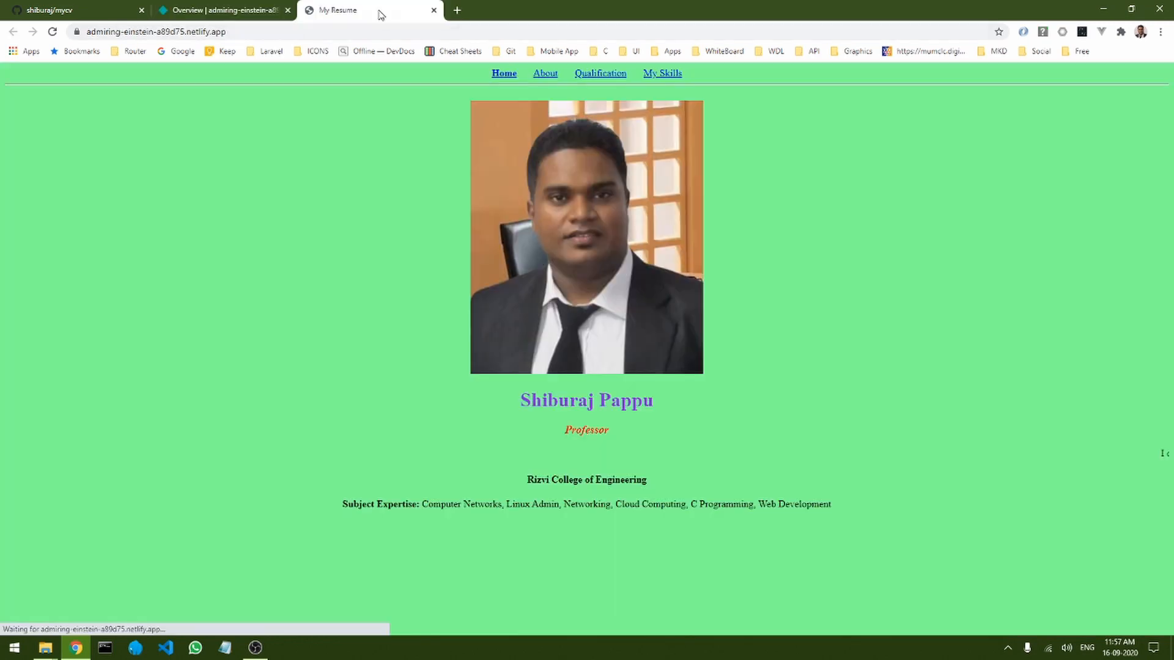
left_click(543, 77)
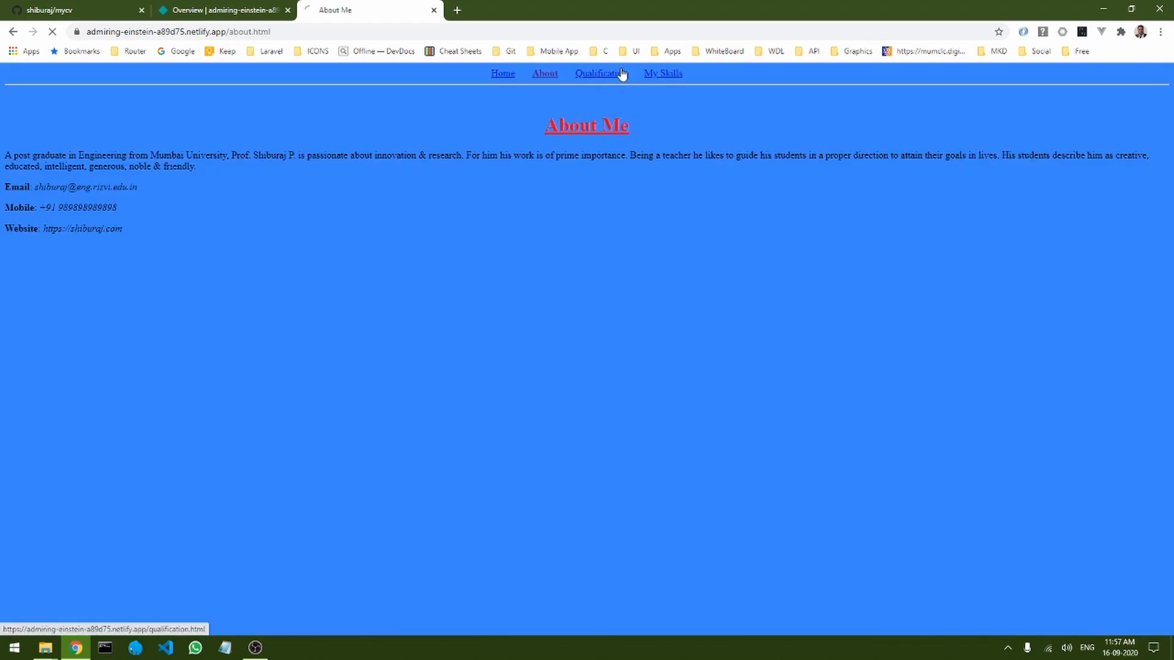
left_click(617, 75)
left_click(663, 74)
left_click(502, 74)
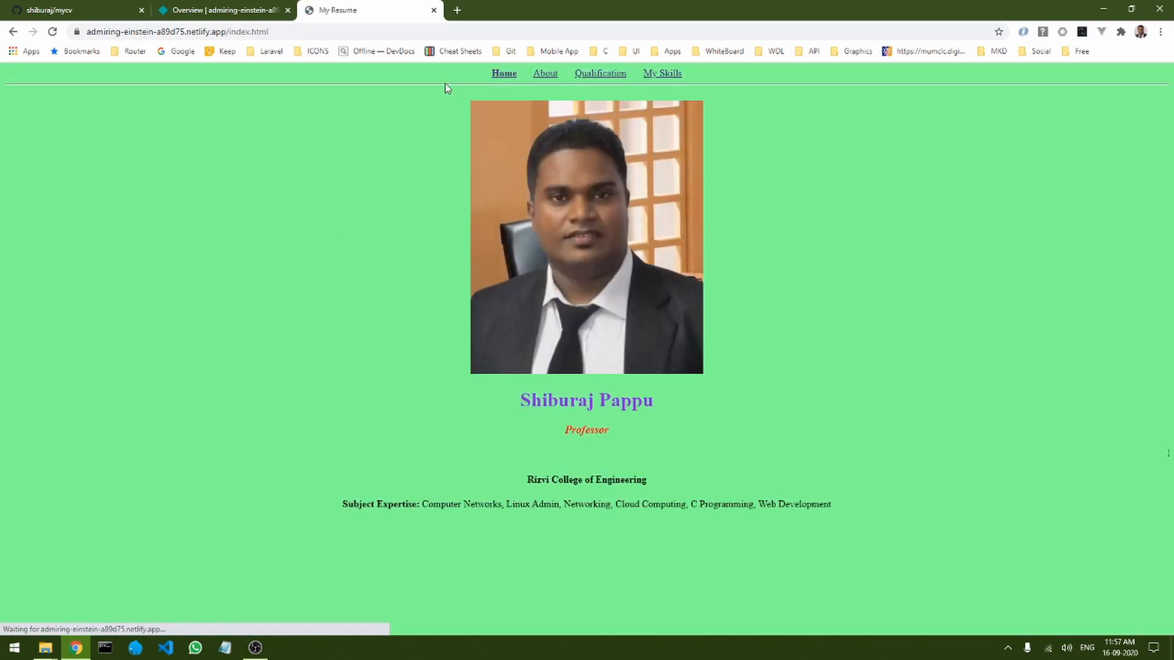
Return to the team's sites list in Netlify and look at the deployed résumé once more before coming back to the list.
left_click(238, 14)
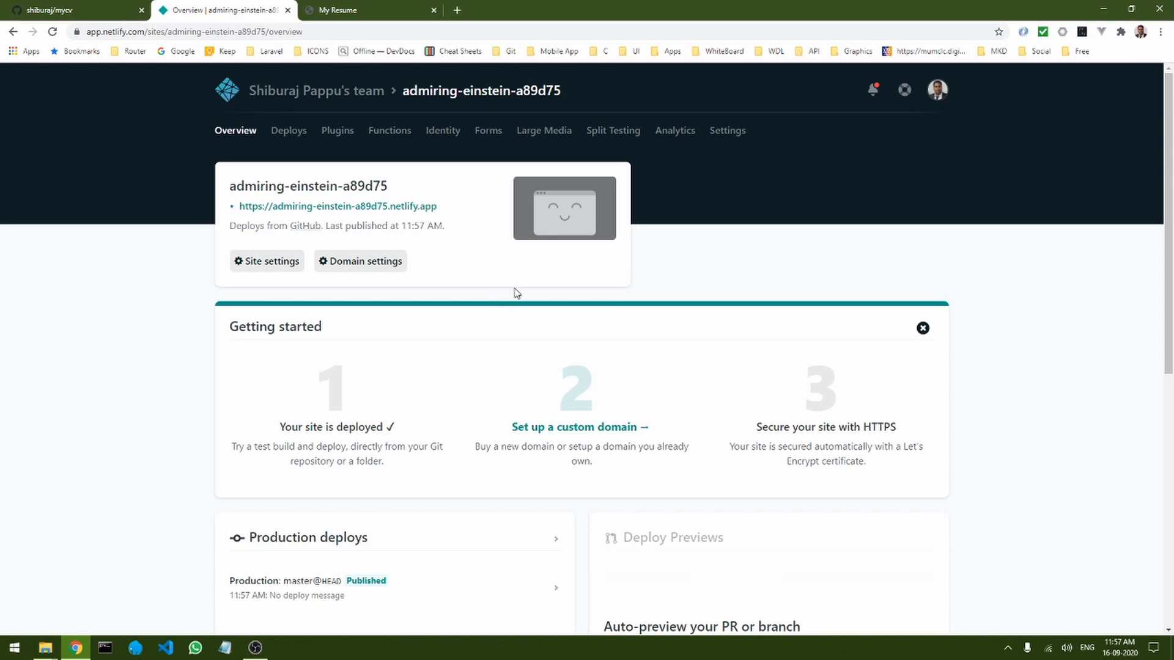
left_click(315, 92)
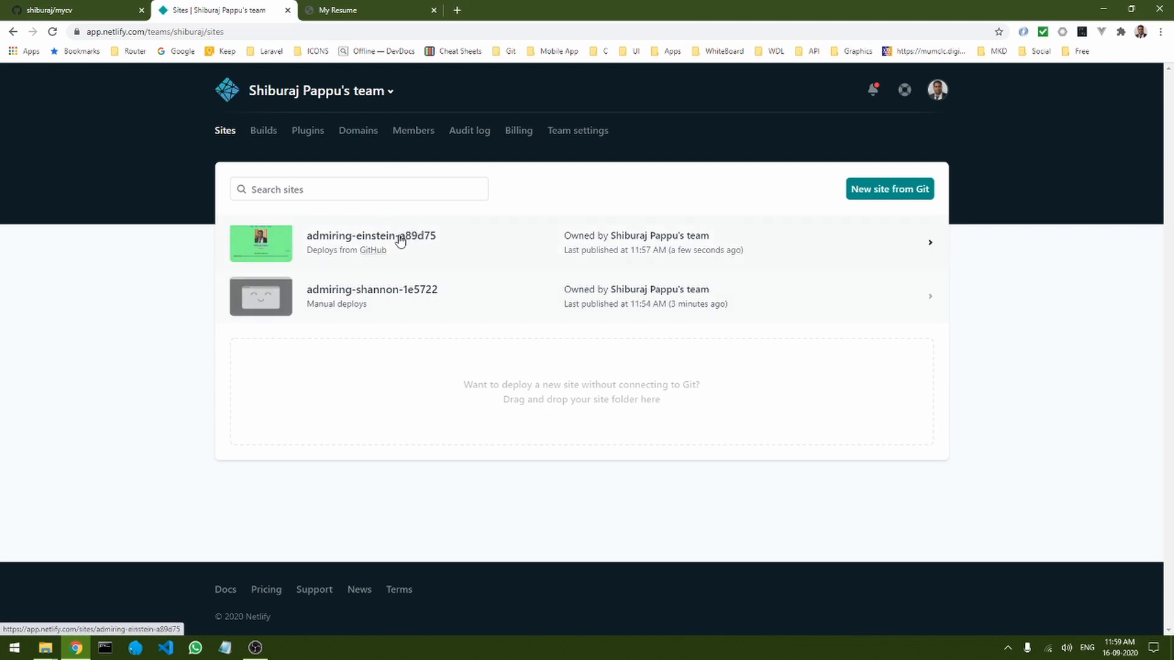
left_click(370, 15)
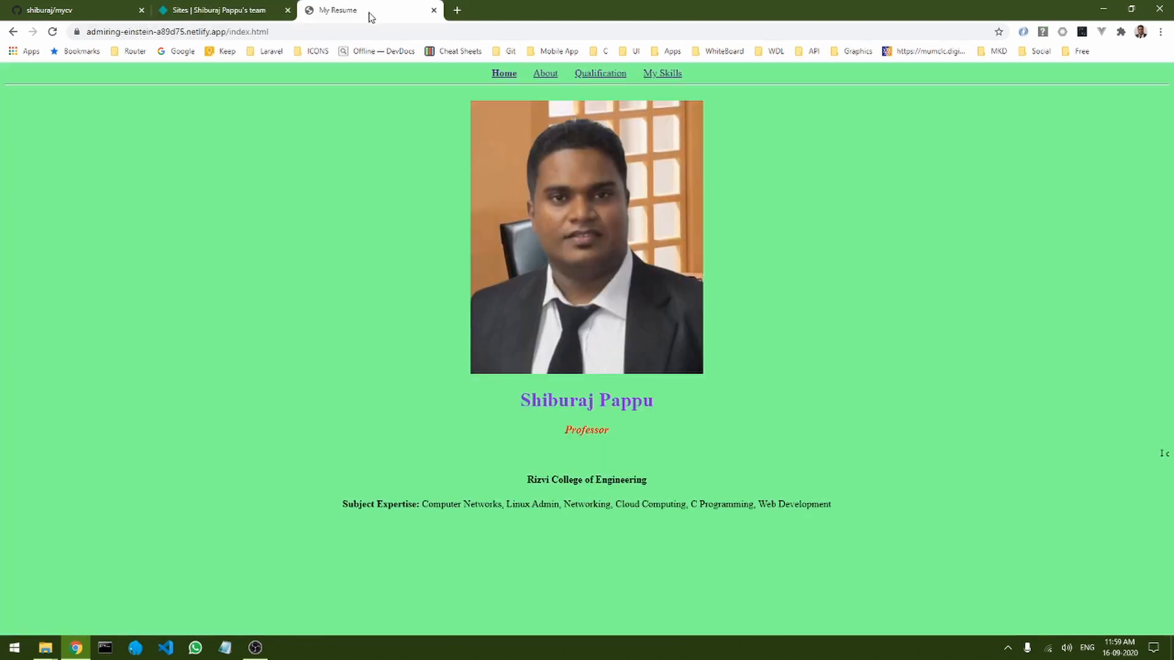
left_click(263, 10)
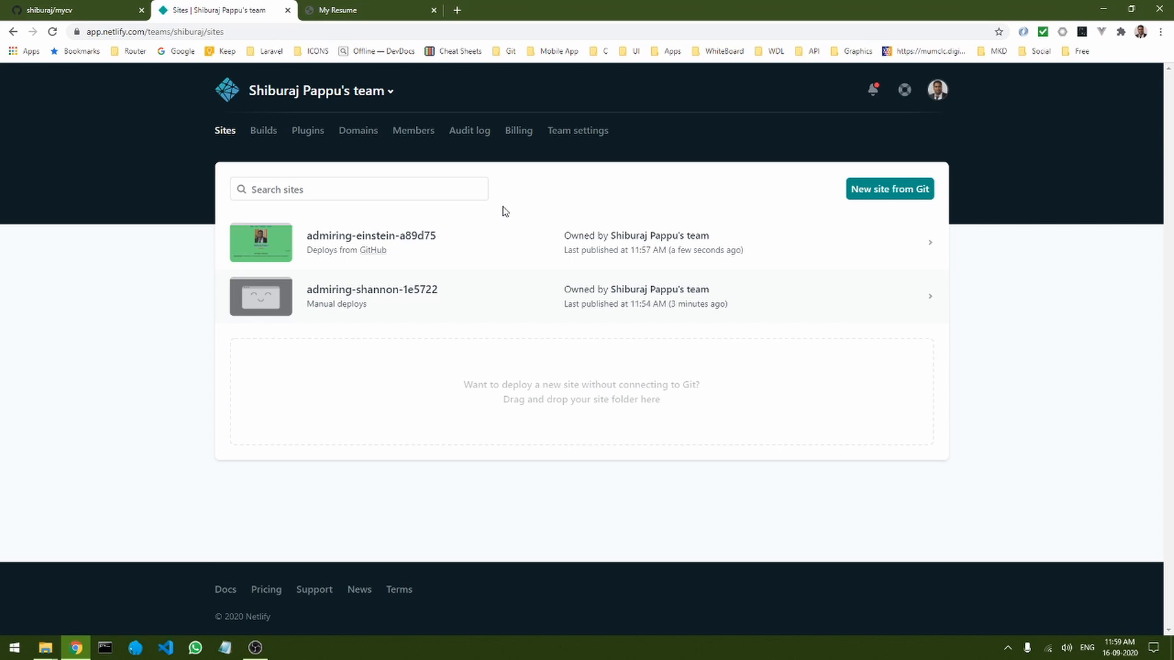